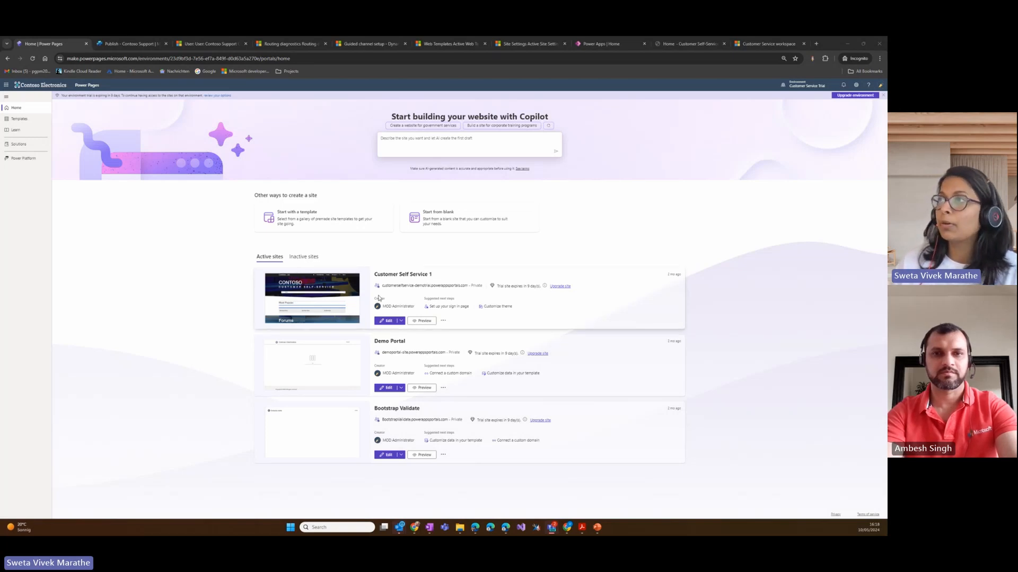
Open the copilot setup of the Customer Self Service 1 site and go to its copilot analytics in Copilot Studio
{"action": "left_click", "coordinate": [443, 320]}
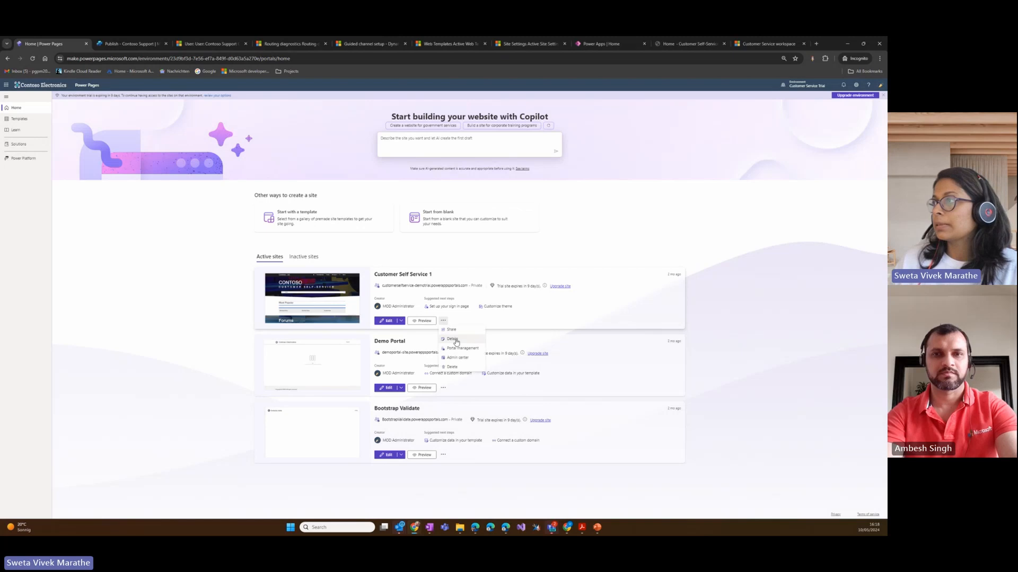
{"action": "left_click", "coordinate": [458, 343]}
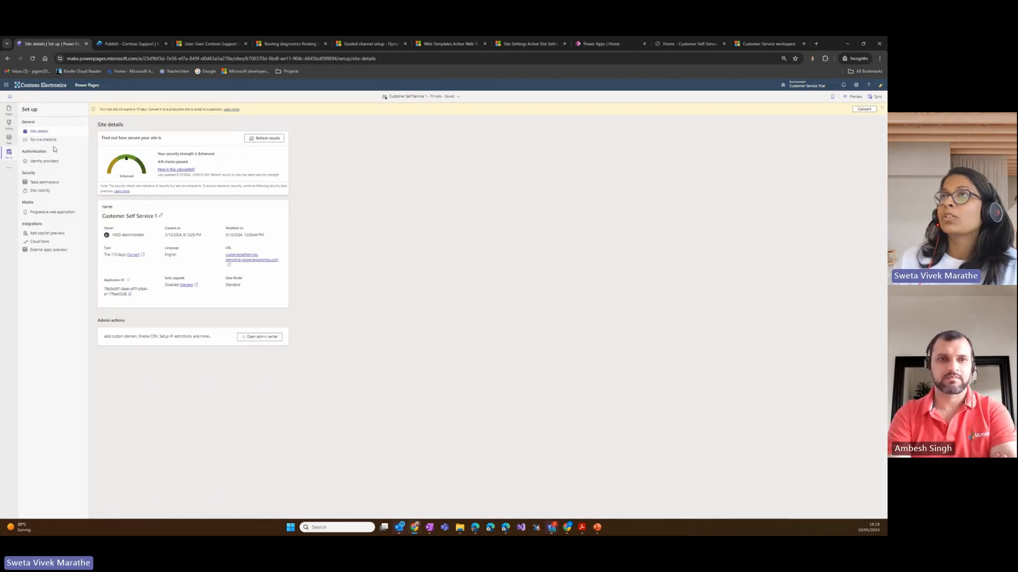
{"action": "left_click", "coordinate": [40, 233]}
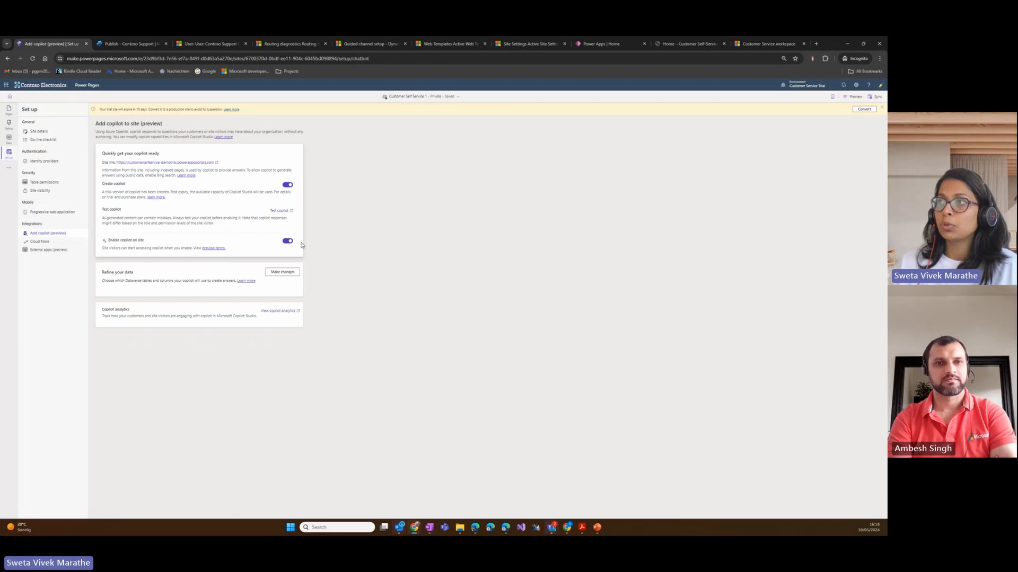
{"action": "left_click", "coordinate": [285, 316]}
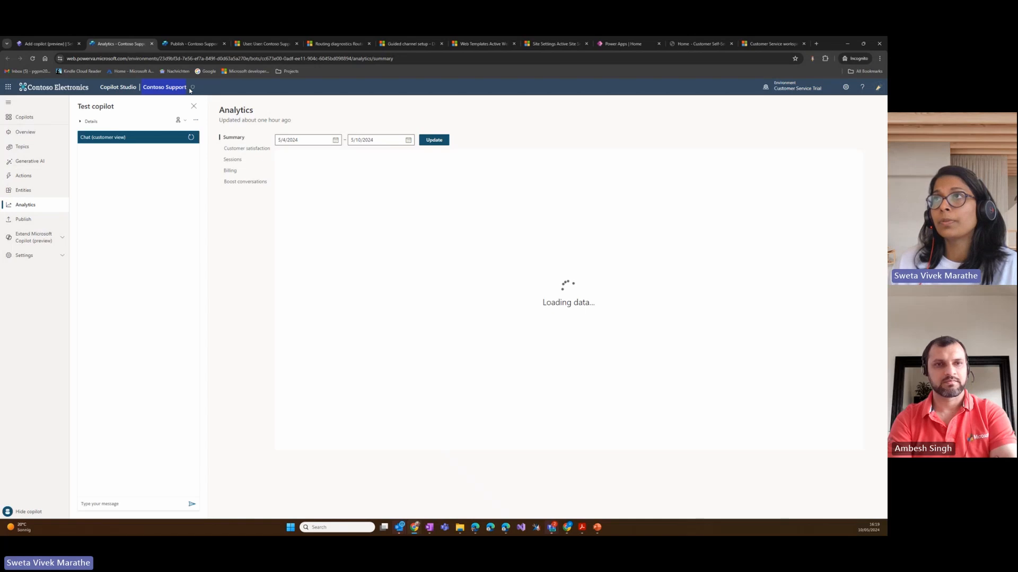
Open the Escalate topic from the list of all topics and review its trigger phrases and full message text
{"action": "left_click", "coordinate": [18, 151]}
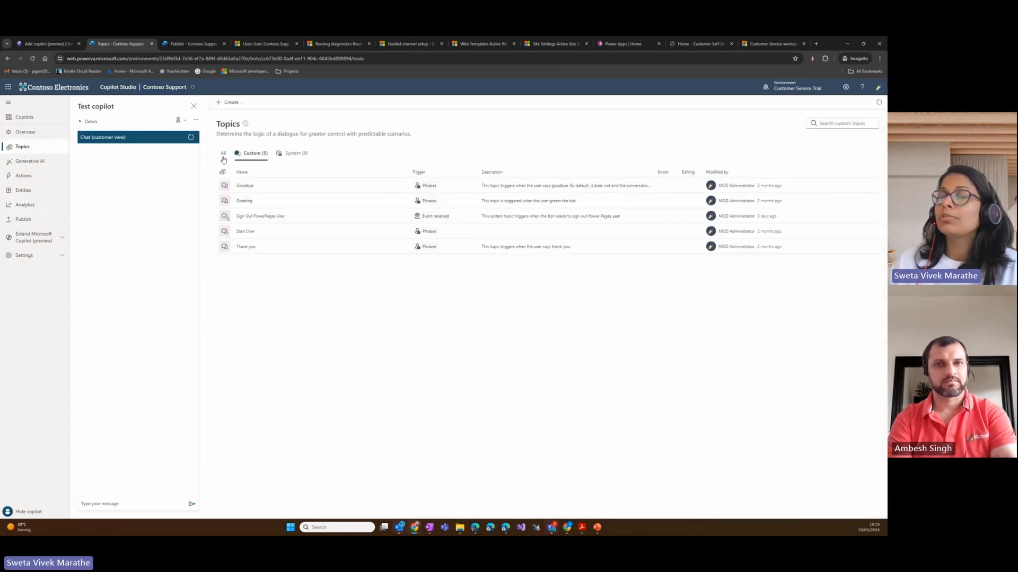
{"action": "left_click", "coordinate": [223, 156]}
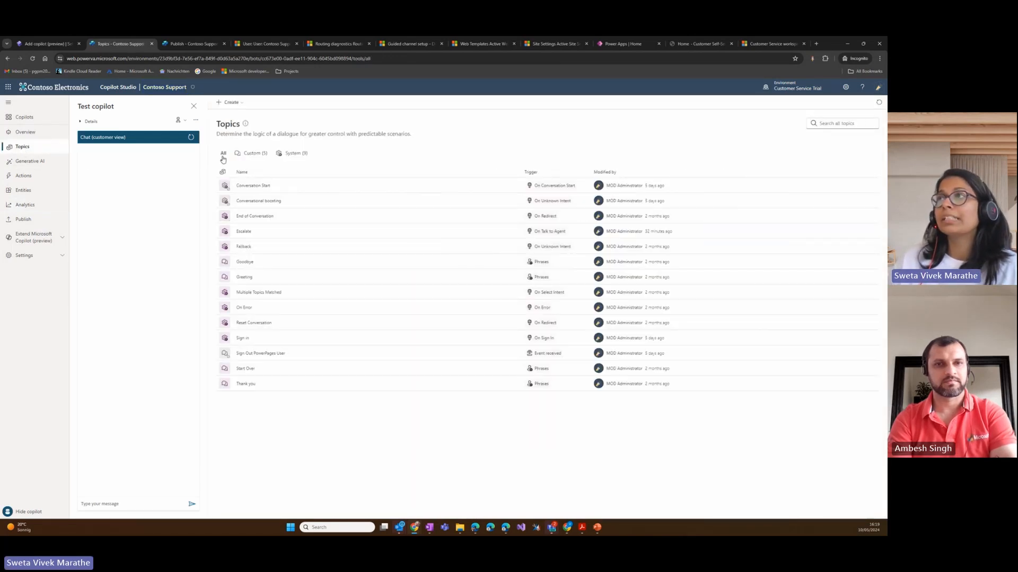
{"action": "left_click", "coordinate": [244, 231]}
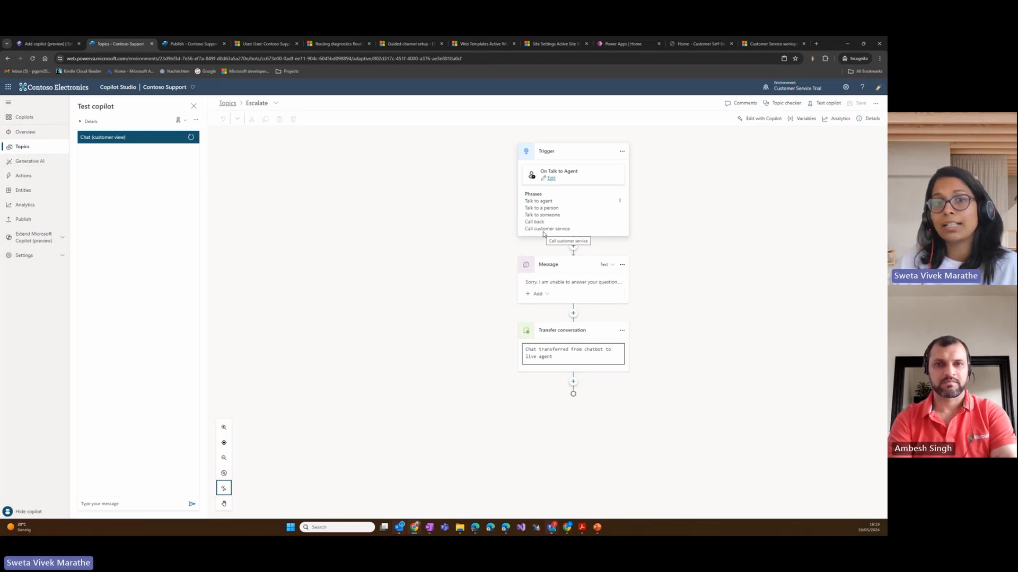
{"action": "left_click", "coordinate": [560, 289]}
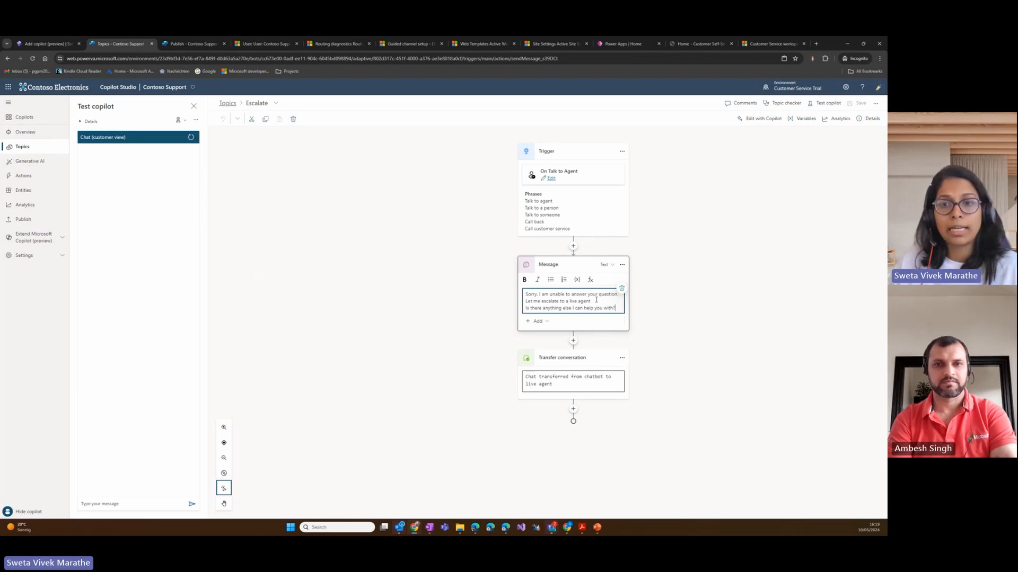
{"action": "left_click", "coordinate": [573, 344]}
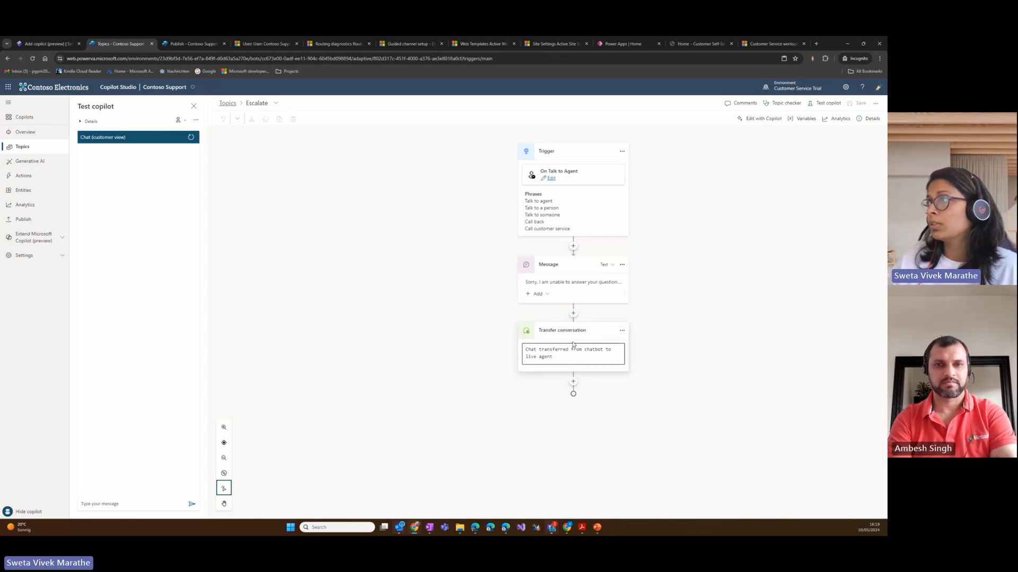
Look up the transfer option among the topic management nodes, and inspect the message in the existing Transfer conversation node
{"action": "left_click", "coordinate": [573, 313]}
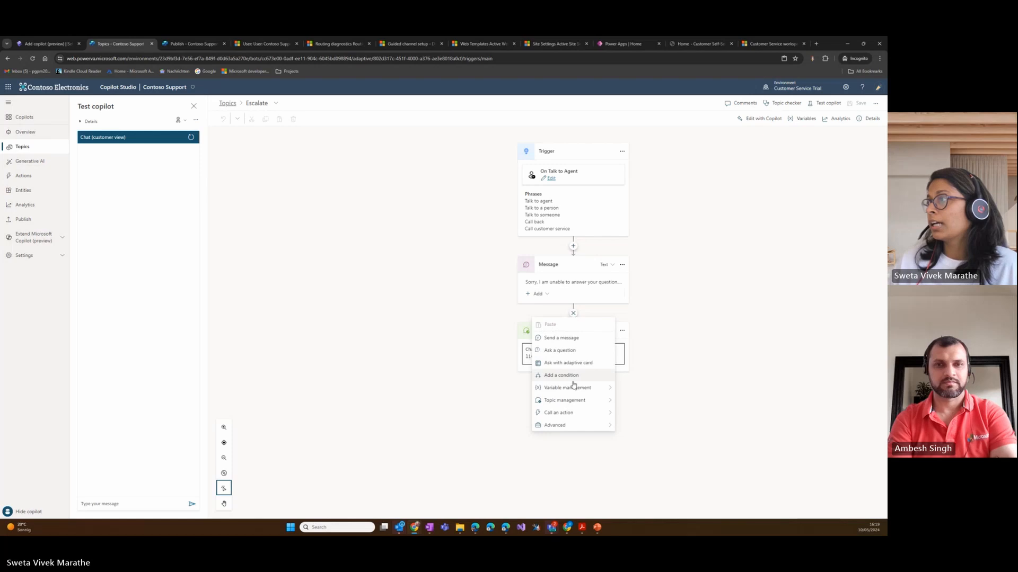
{"action": "mouse_move", "coordinate": [566, 402]}
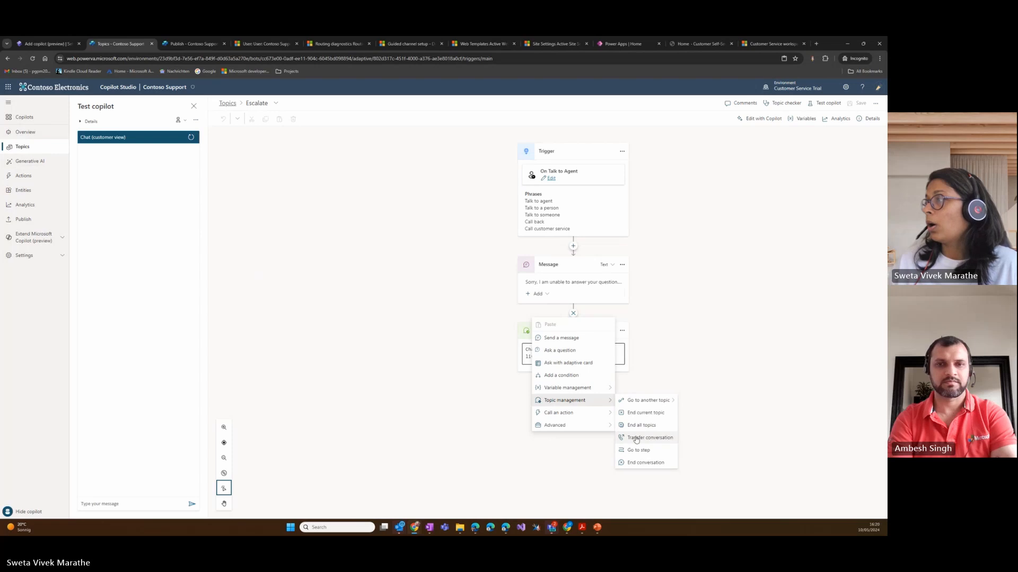
{"action": "left_click", "coordinate": [671, 364]}
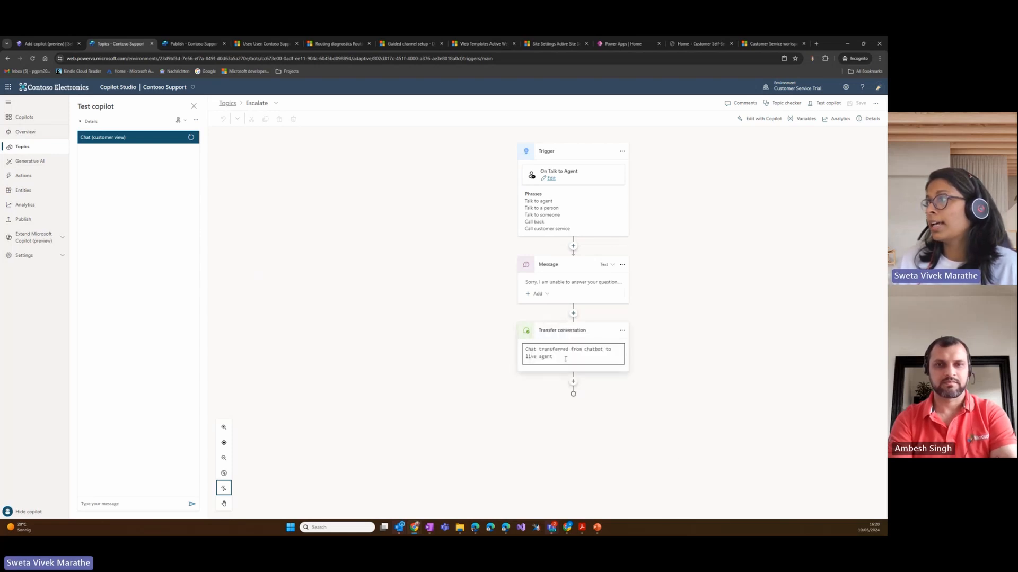
{"action": "left_click_drag", "start_coordinate": [563, 359], "coordinate": [524, 355]}
{"action": "left_click", "coordinate": [546, 356]}
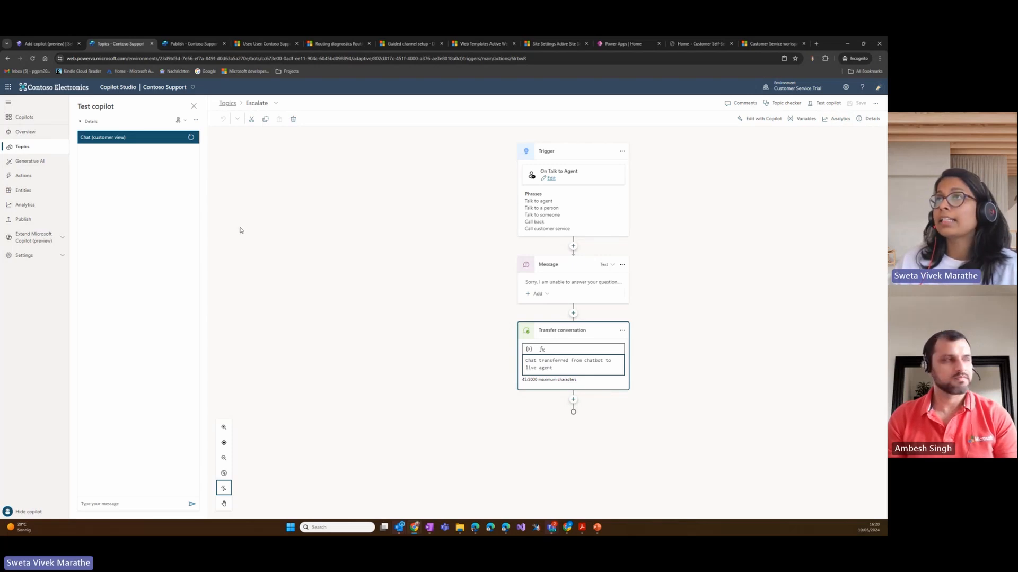
Check the copilot's Dynamics 365 Customer Service connection in the customer engagement hub settings and view its bot user in Omnichannel
{"action": "left_click", "coordinate": [42, 259]}
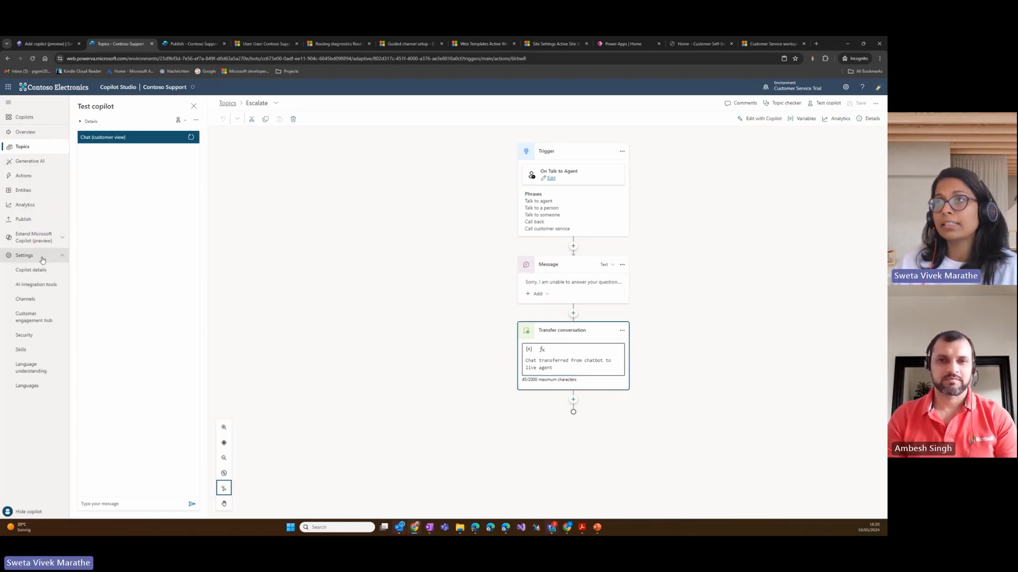
{"action": "left_click", "coordinate": [34, 321]}
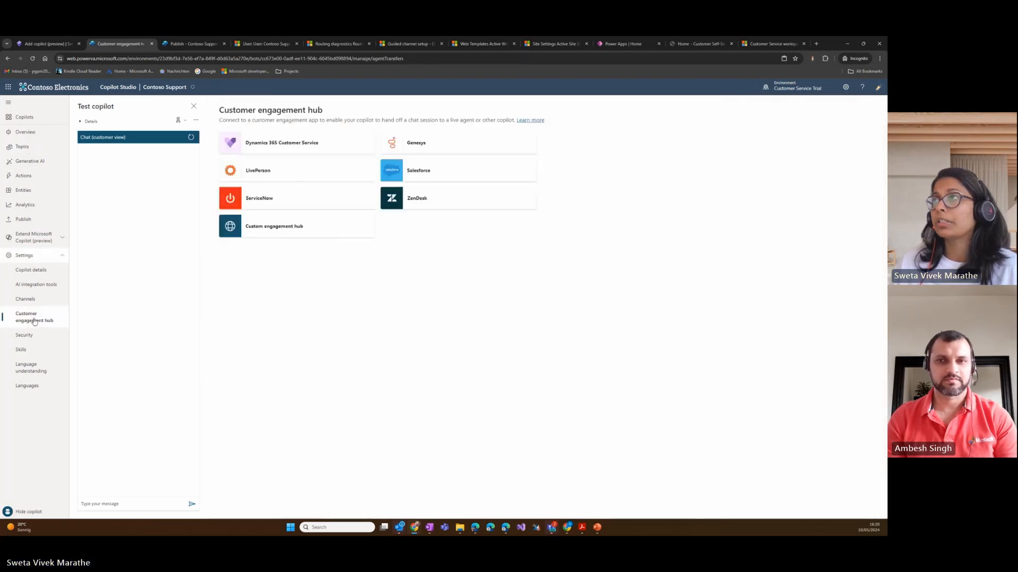
{"action": "left_click", "coordinate": [298, 146]}
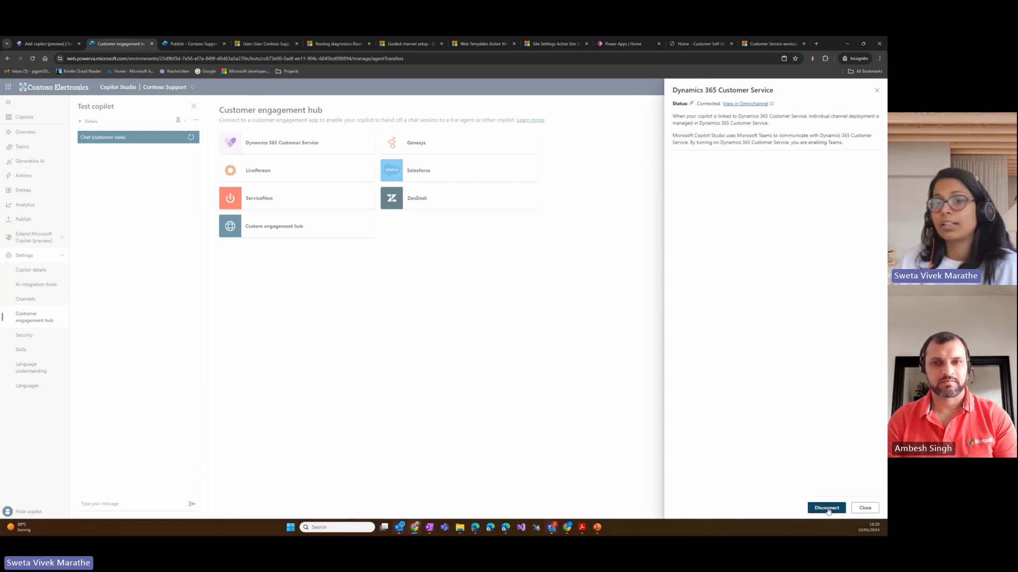
{"action": "left_click", "coordinate": [746, 104]}
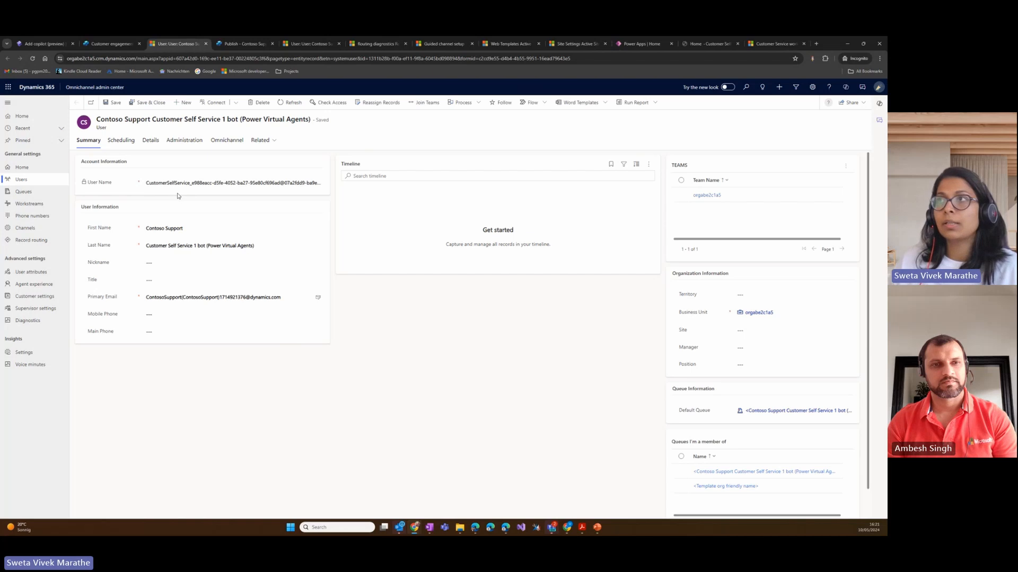
Return to Copilot Studio, close the Dynamics 365 Customer Service connection details and open the copilot's publishing page
{"action": "left_click", "coordinate": [113, 44]}
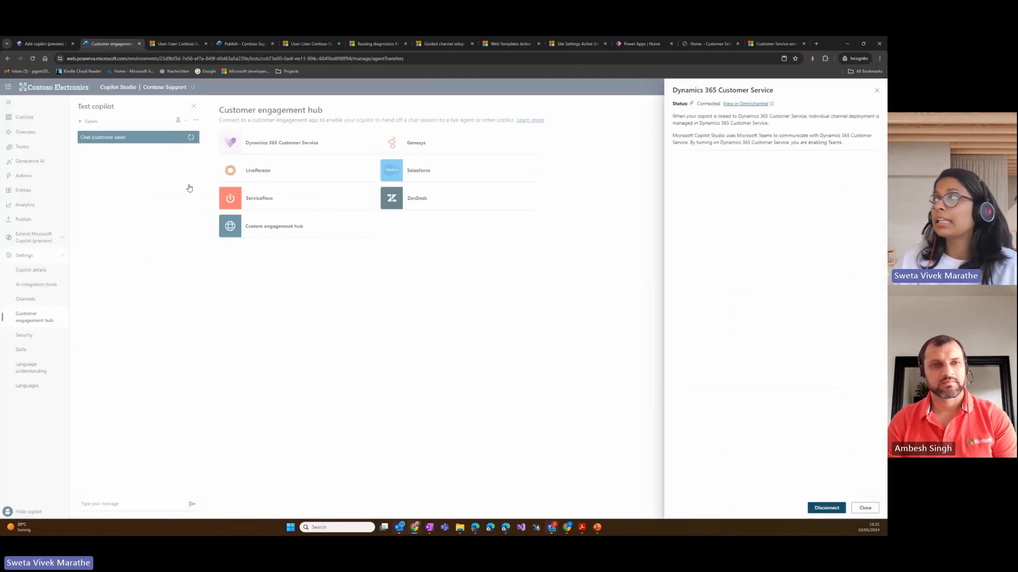
{"action": "left_click", "coordinate": [865, 509]}
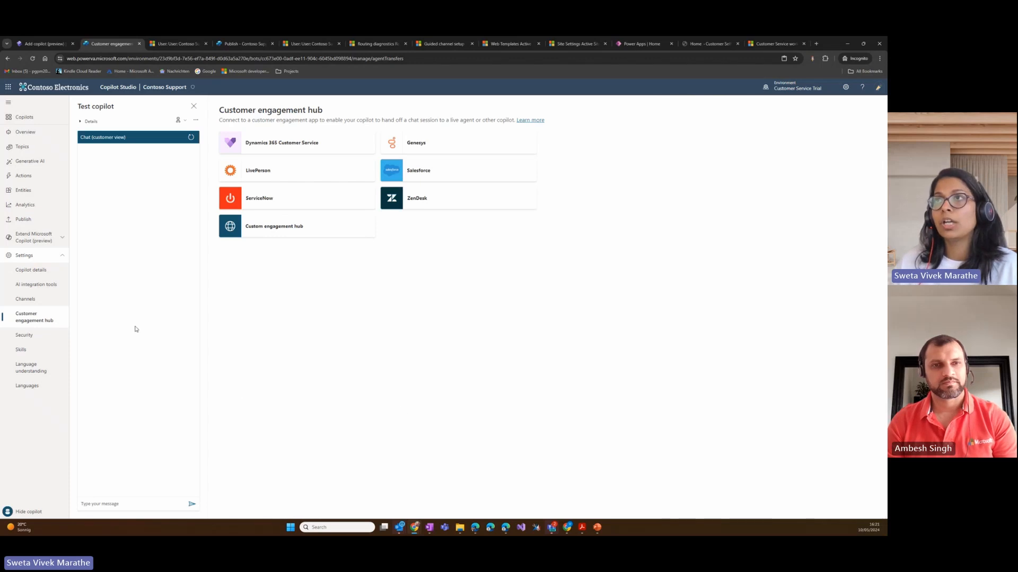
{"action": "left_click", "coordinate": [38, 223]}
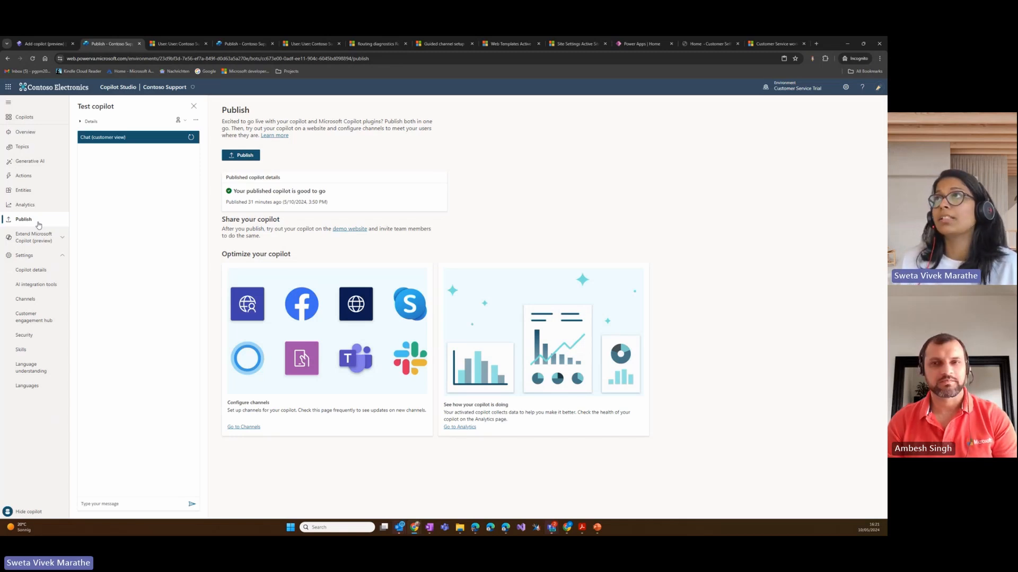
Switch to the Customer Service admin center and review the setup name, channel type and summary of the Power Pages Copilot Contoso Bot guided channel setup
{"action": "left_click", "coordinate": [311, 45]}
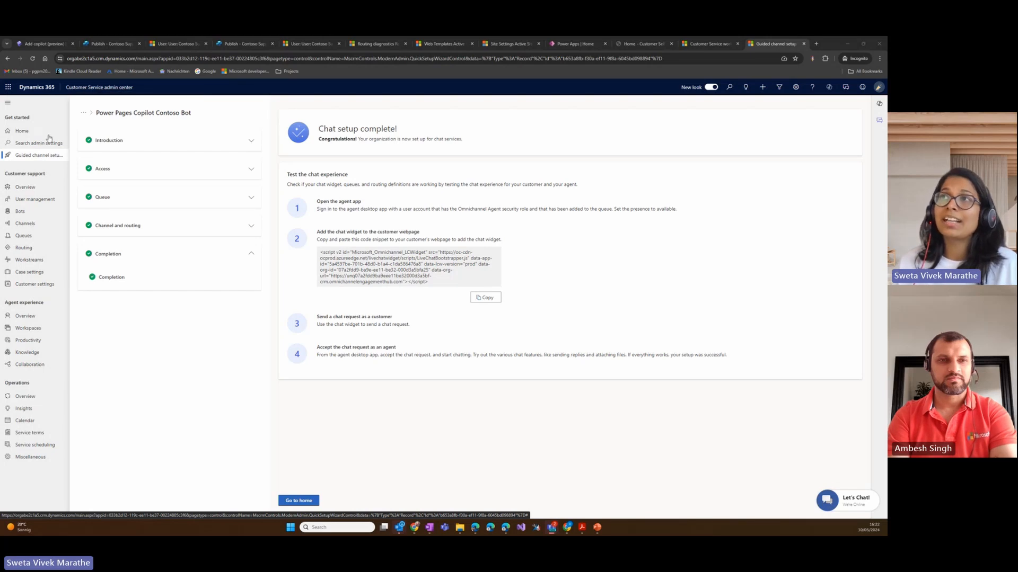
{"action": "left_click", "coordinate": [49, 157]}
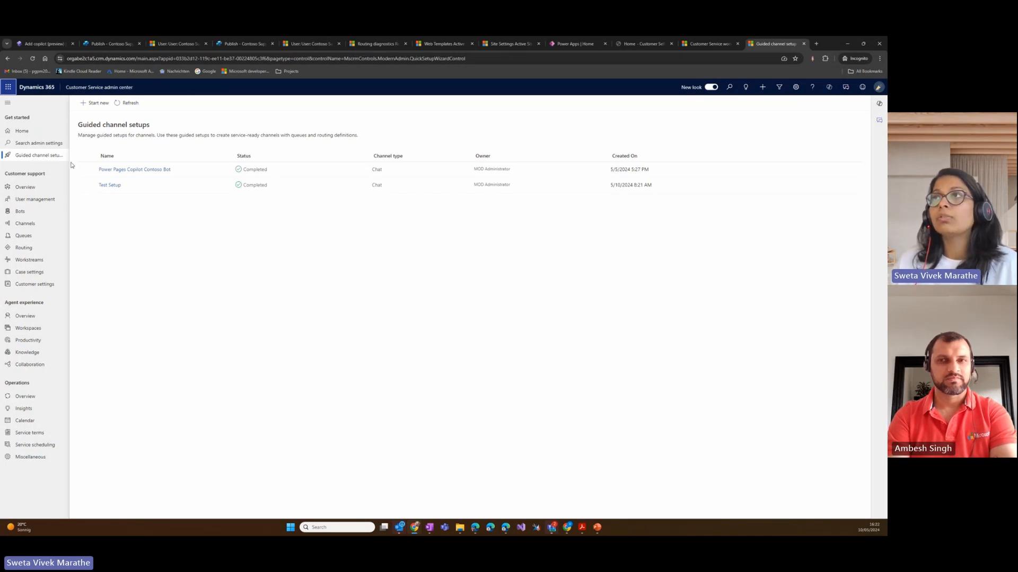
{"action": "left_click", "coordinate": [151, 170]}
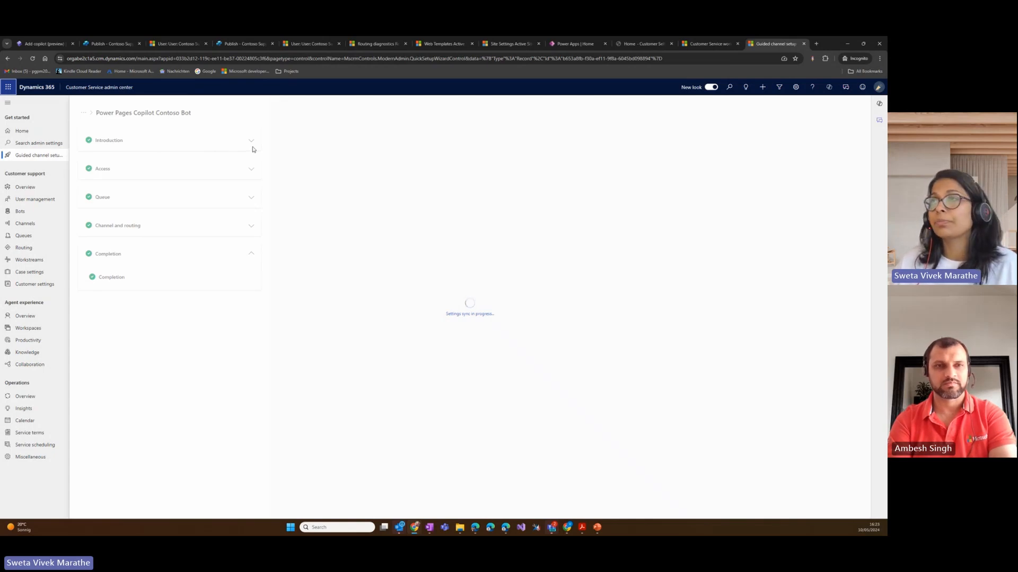
{"action": "left_click", "coordinate": [202, 148]}
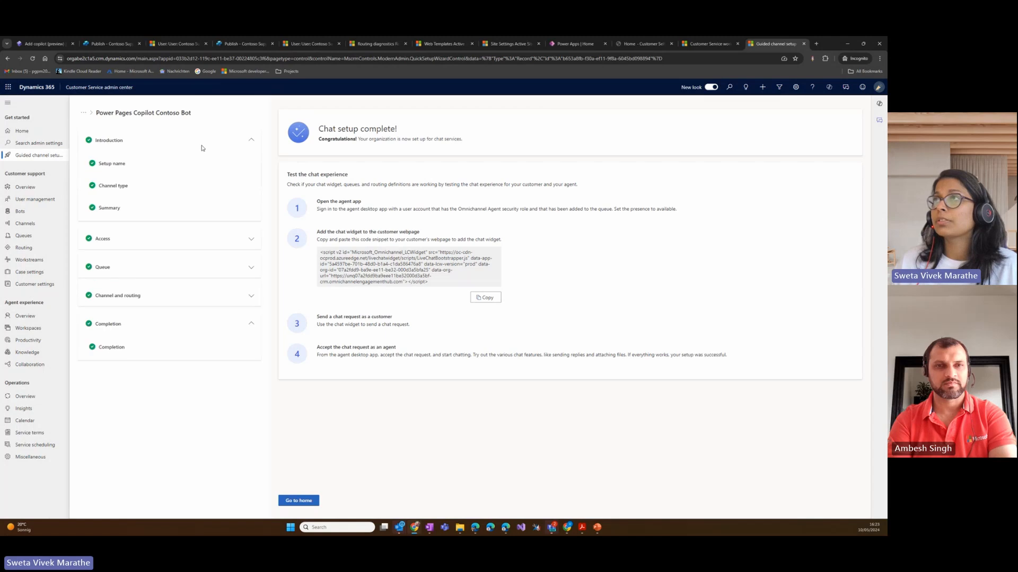
{"action": "left_click", "coordinate": [105, 165]}
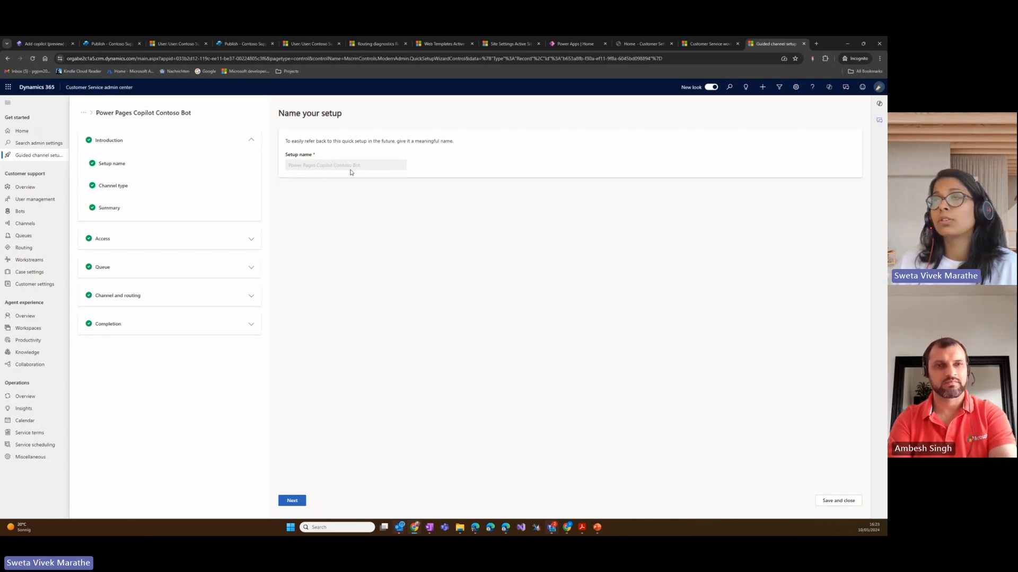
{"action": "left_click", "coordinate": [165, 187]}
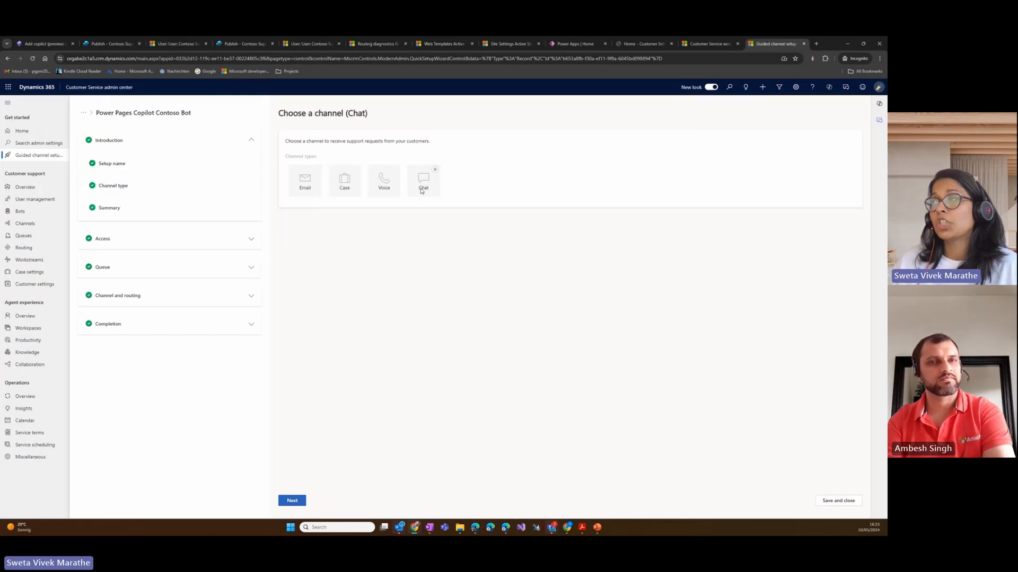
{"action": "left_click", "coordinate": [125, 211]}
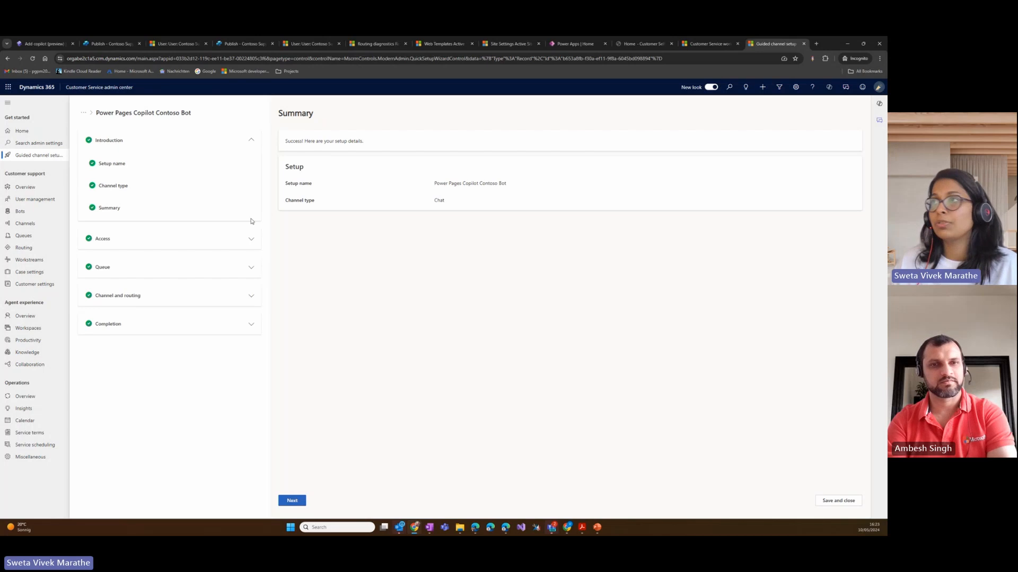
Review the user account licensing instructions under Access, and the queue definition and queue users of the guided channel setup
{"action": "left_click", "coordinate": [252, 240]}
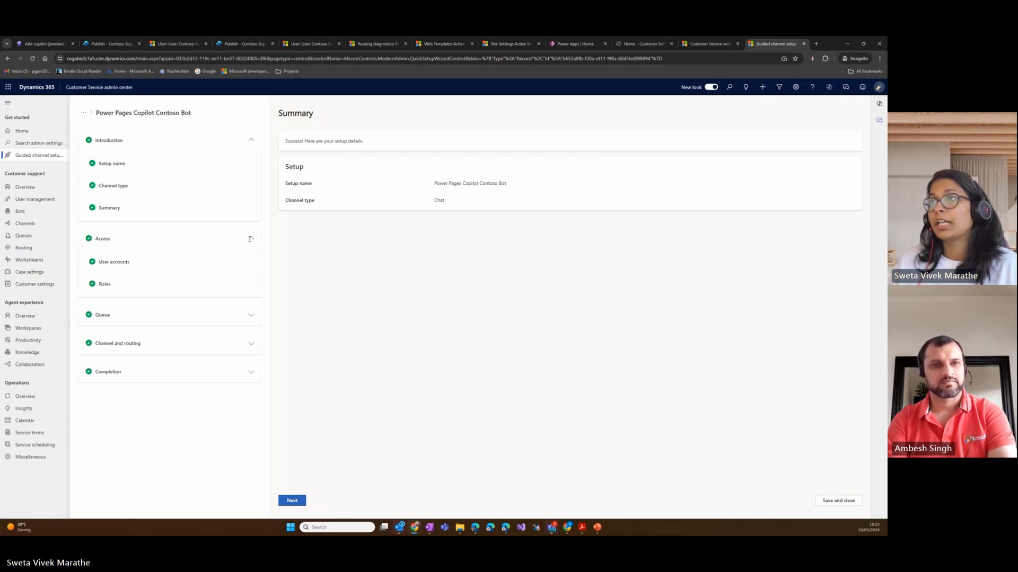
{"action": "left_click", "coordinate": [155, 267]}
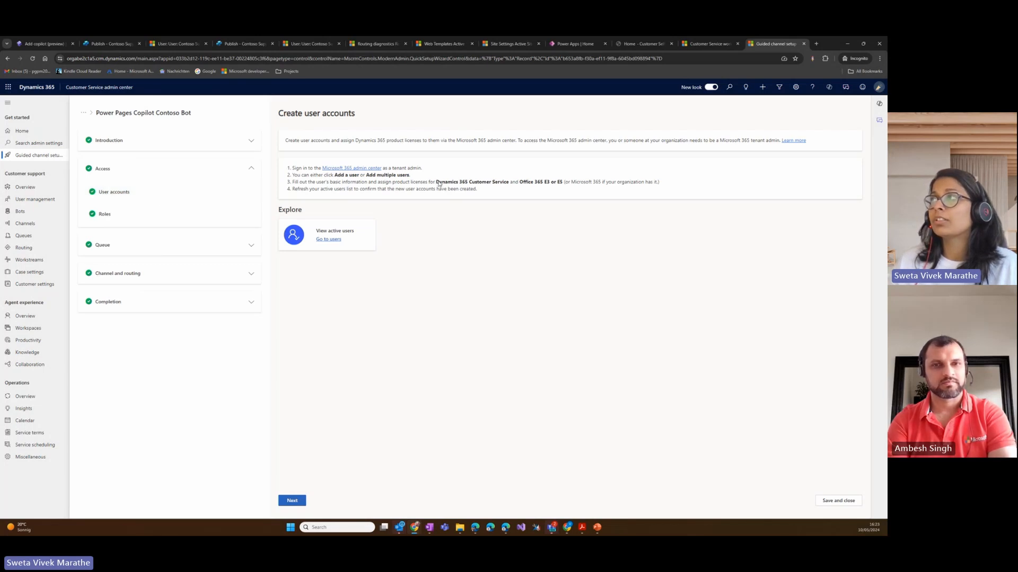
{"action": "left_click_drag", "start_coordinate": [436, 183], "coordinate": [560, 184]}
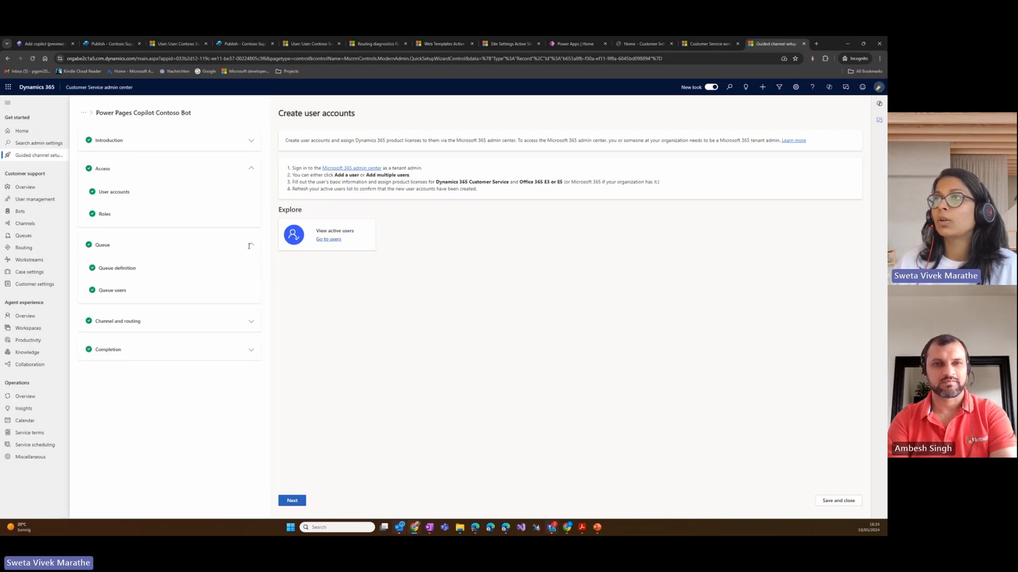
{"action": "left_click", "coordinate": [252, 244]}
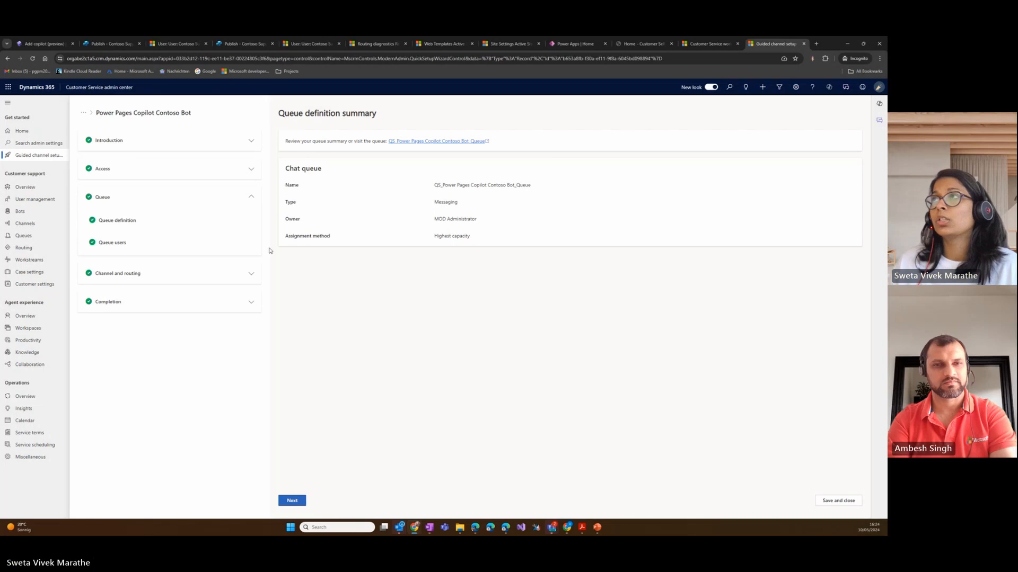
{"action": "left_click", "coordinate": [124, 247]}
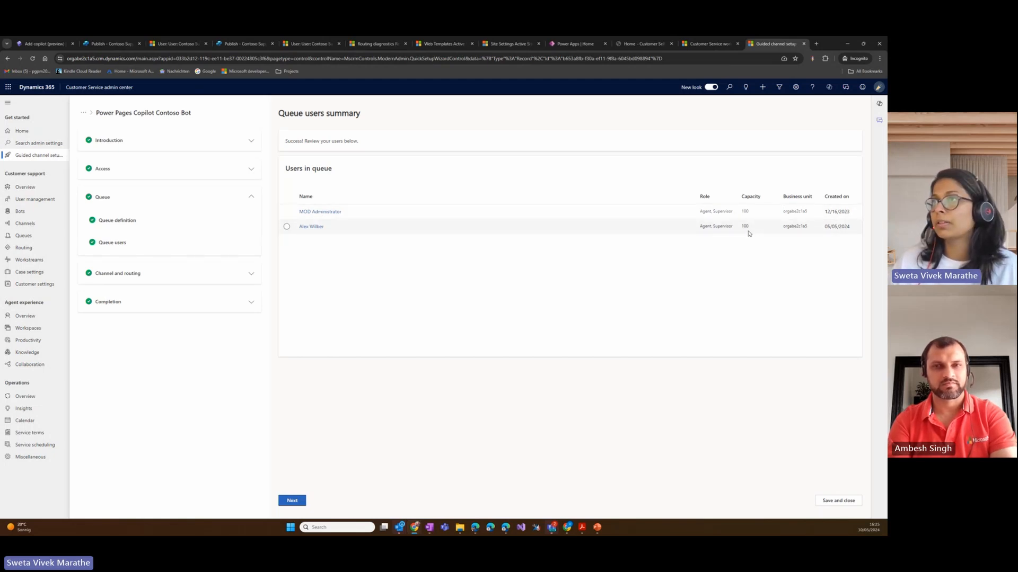
Review the channel and workstream summary and the routing ruleset summary of the guided channel setup
{"action": "left_click", "coordinate": [251, 276]}
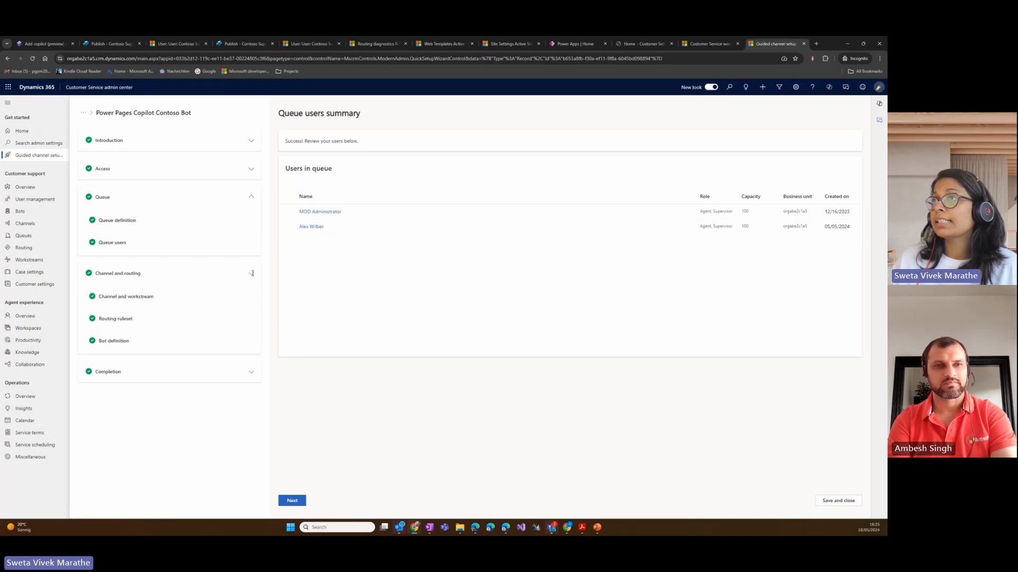
{"action": "left_click", "coordinate": [129, 298]}
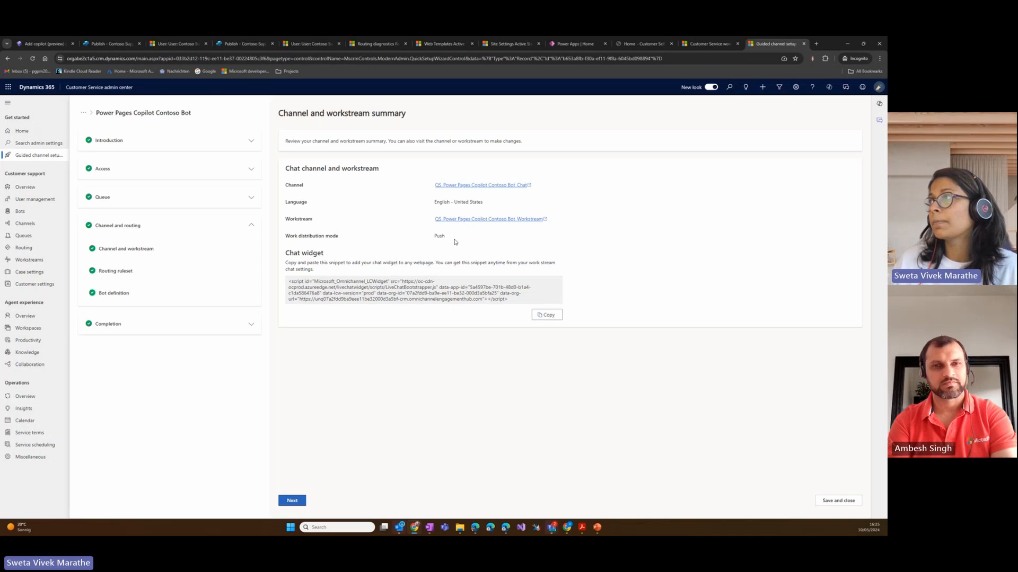
{"action": "left_click", "coordinate": [145, 271]}
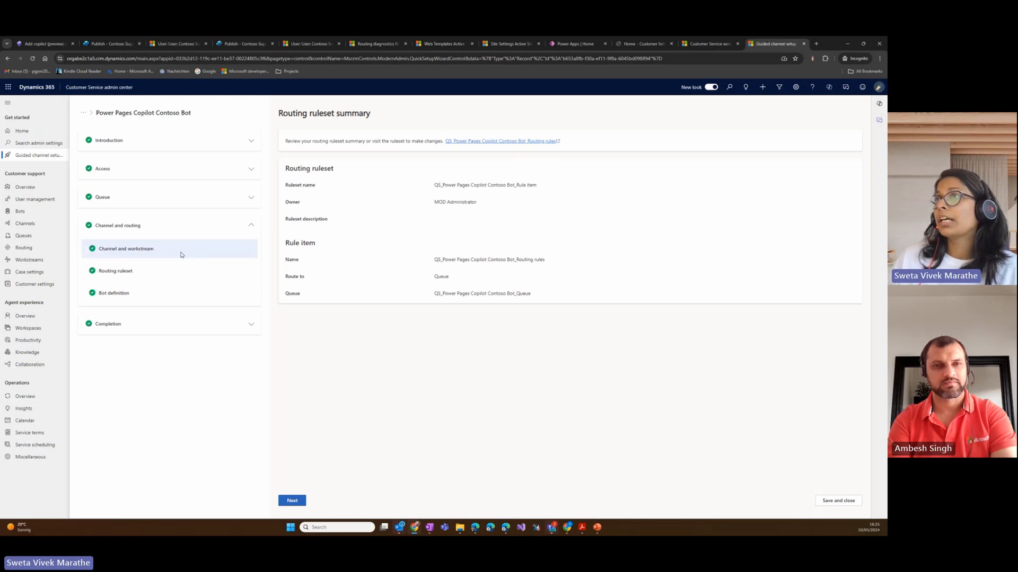
From the channel and workstream summary, open the Power Pages Copilot Contoso Bot workstream, review its configuration, and return to the guided channel setup
{"action": "left_click", "coordinate": [155, 249]}
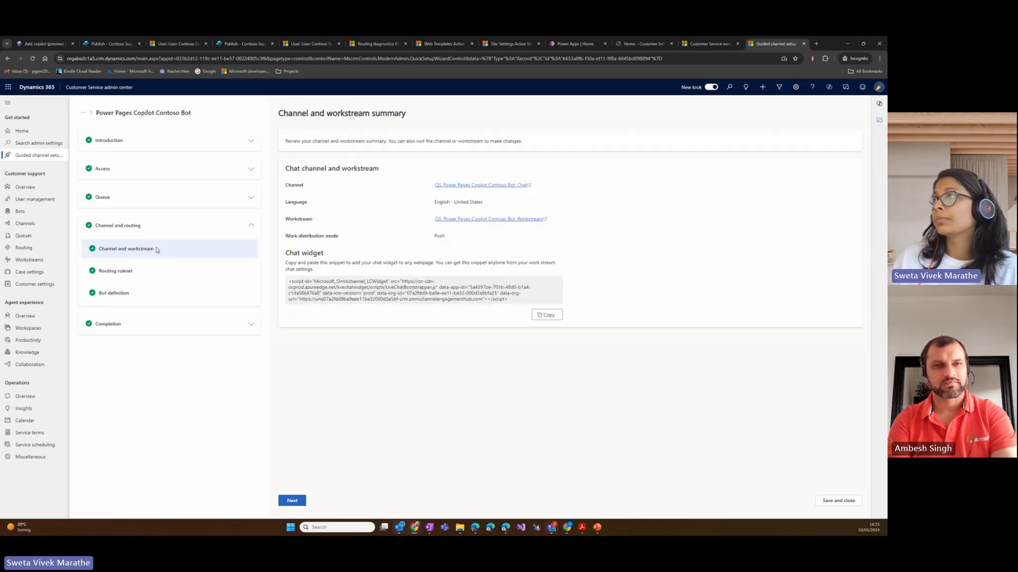
{"action": "left_click", "coordinate": [474, 220]}
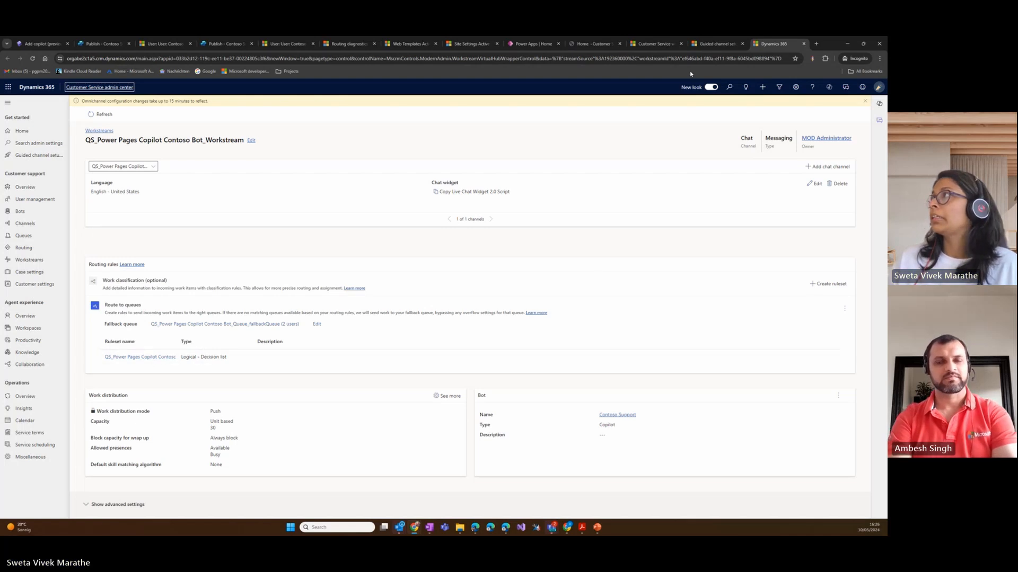
{"action": "left_click", "coordinate": [706, 46]}
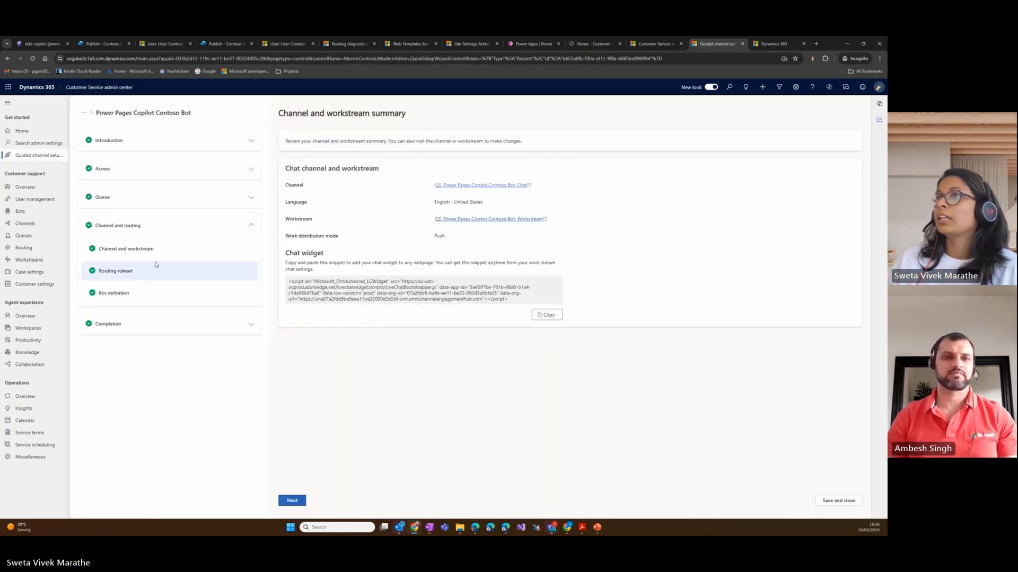
Review the chatbot definition summary and the completion page with the chat testing instructions of the guided channel setup
{"action": "left_click", "coordinate": [119, 295]}
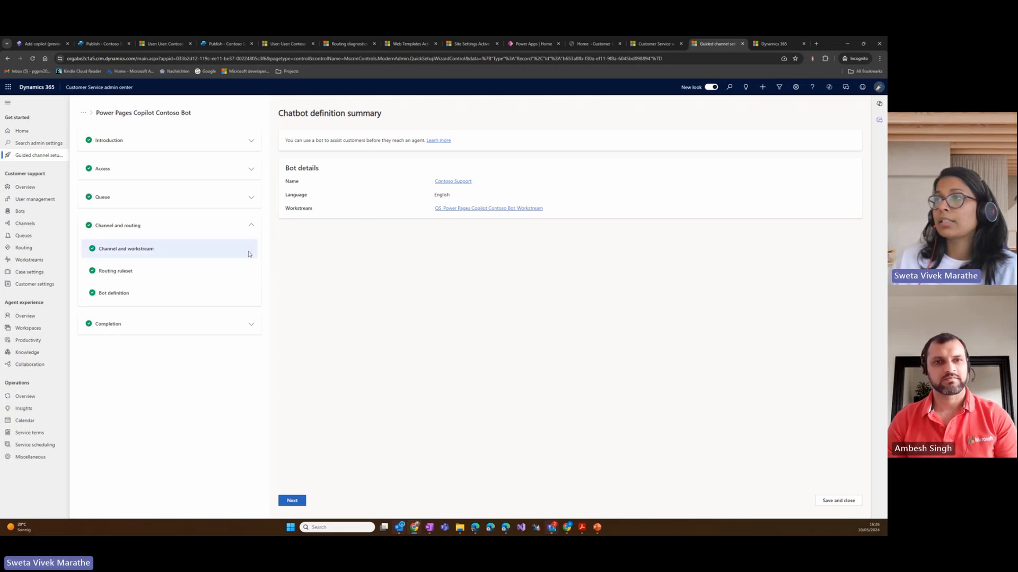
{"action": "left_click", "coordinate": [251, 325]}
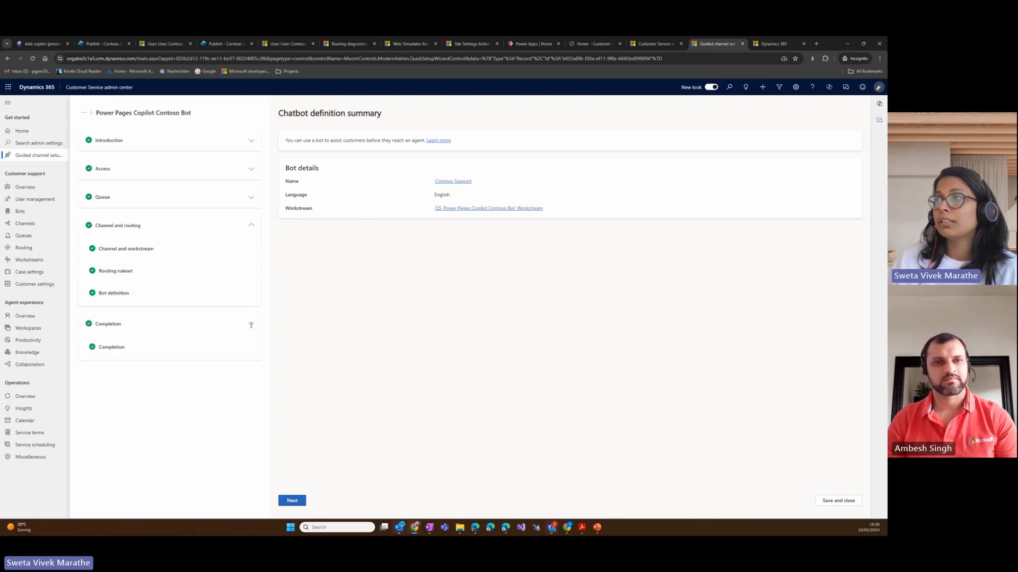
{"action": "left_click", "coordinate": [122, 349]}
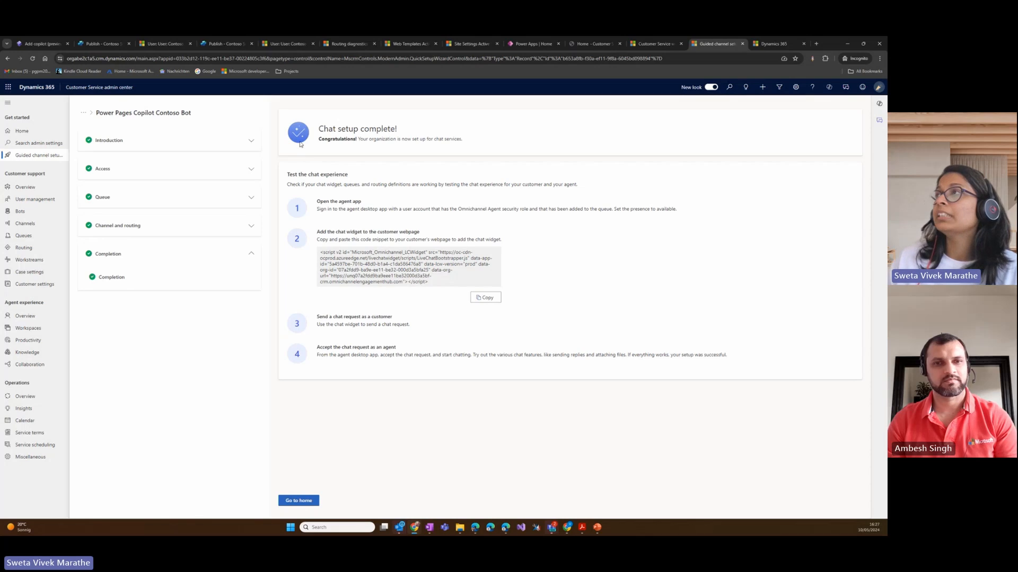
{"action": "left_click_drag", "start_coordinate": [320, 131], "coordinate": [406, 131]}
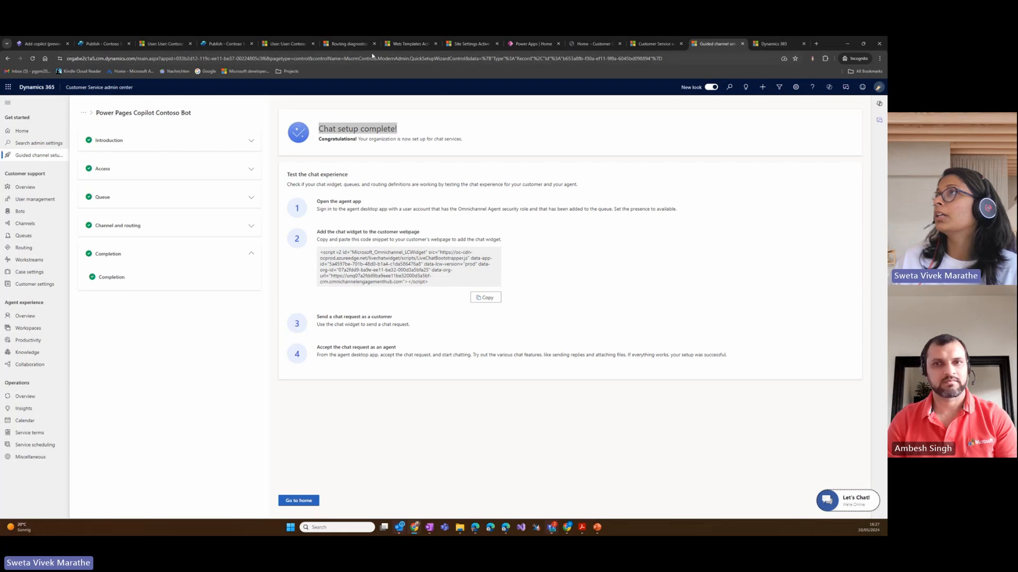
In Portal Management, find the Header web template of Customer Self Service 1 and examine the chat widget script in its closing substitution block
{"action": "left_click", "coordinate": [393, 44]}
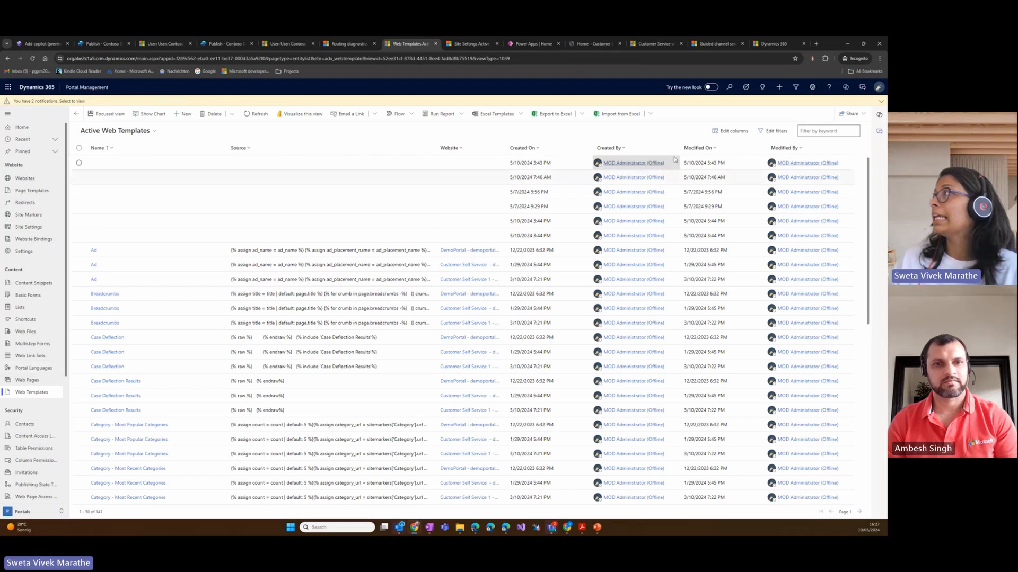
{"action": "type", "text": "header"}
{"action": "key", "text": "Return"}
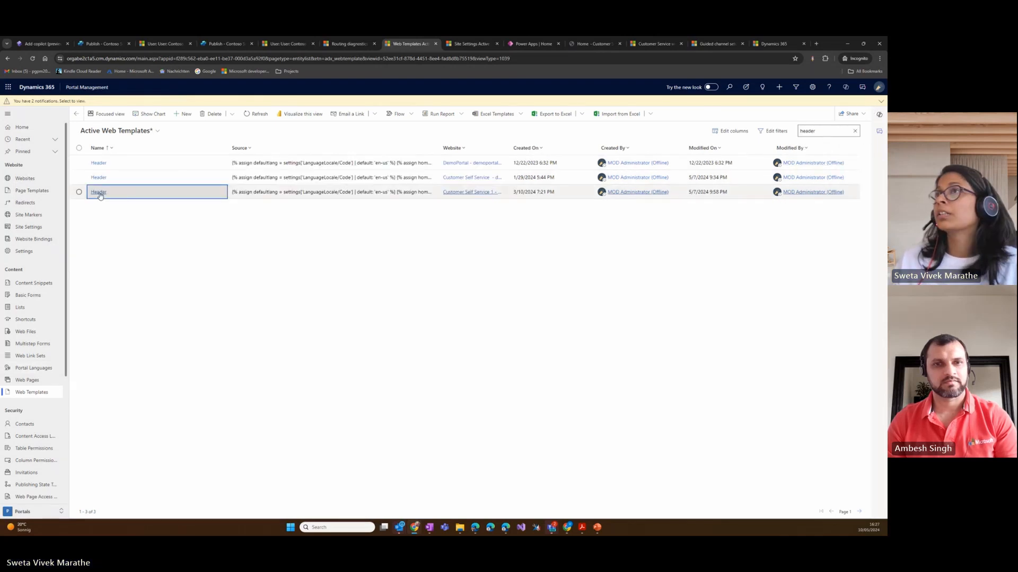
{"action": "left_click", "coordinate": [98, 192]}
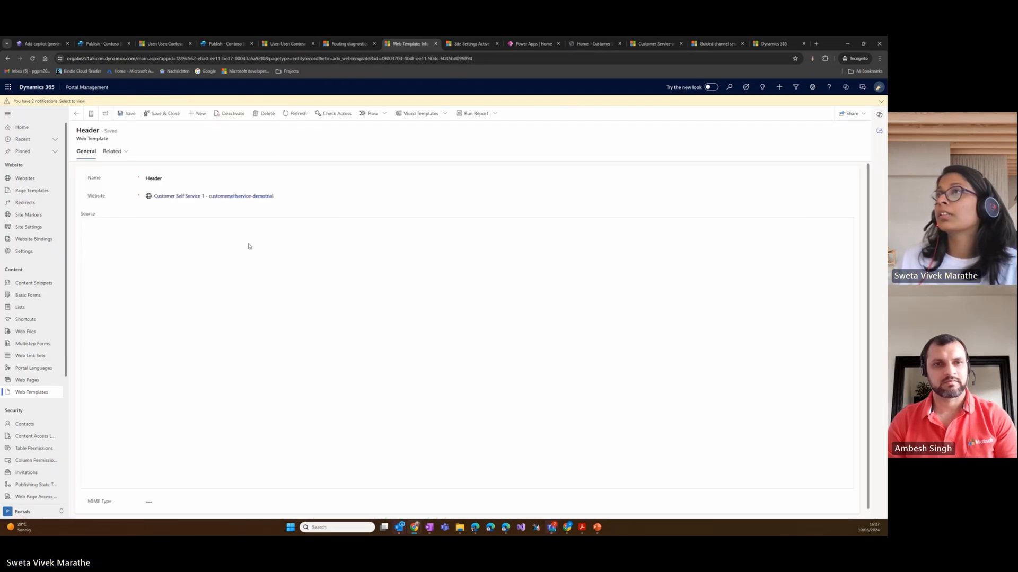
{"action": "scroll", "coordinate": [257, 281], "scroll_direction": "down", "scroll_amount": 15}
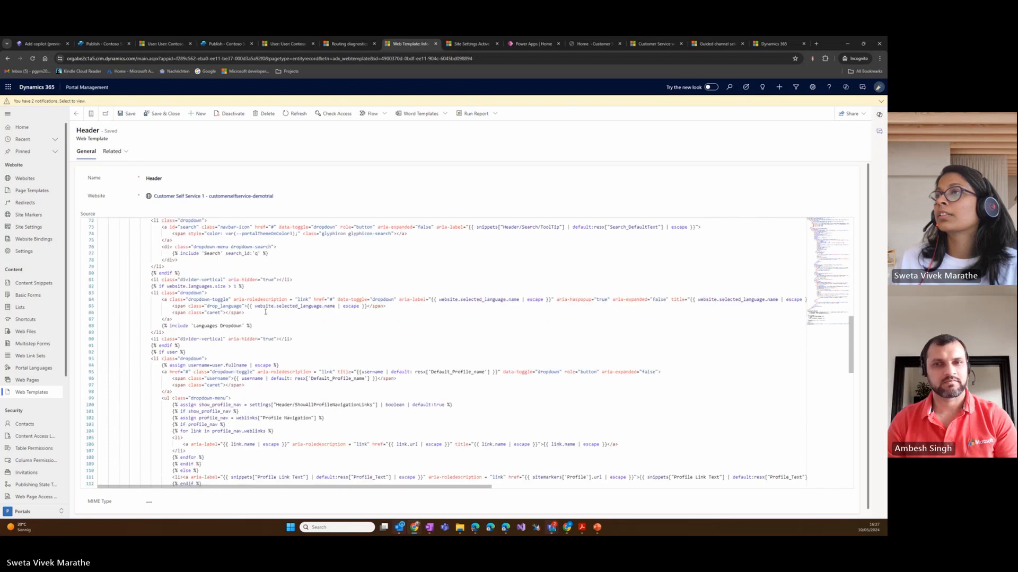
{"action": "scroll", "coordinate": [265, 312], "scroll_direction": "down", "scroll_amount": 5}
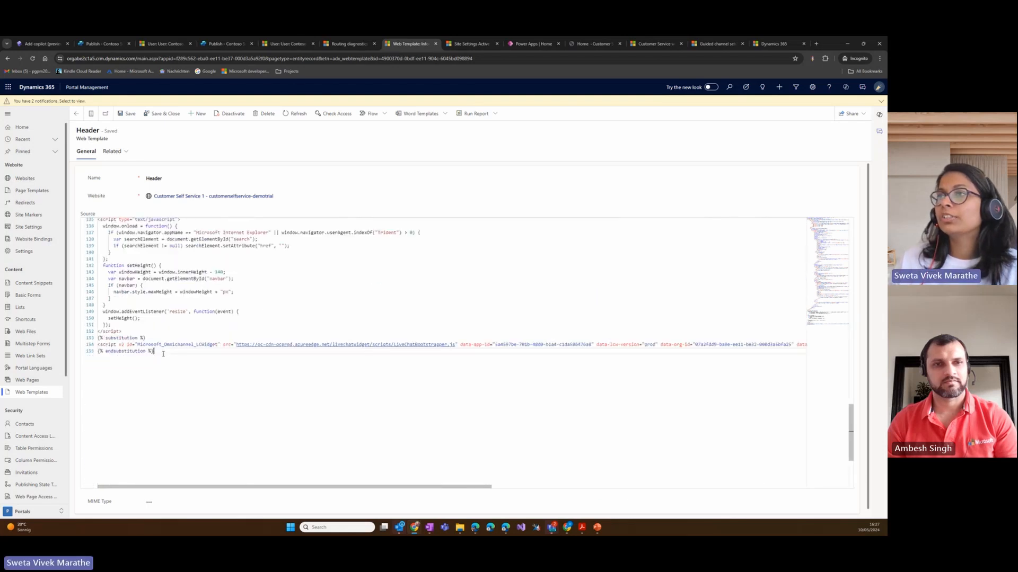
{"action": "left_click_drag", "start_coordinate": [163, 354], "coordinate": [91, 340]}
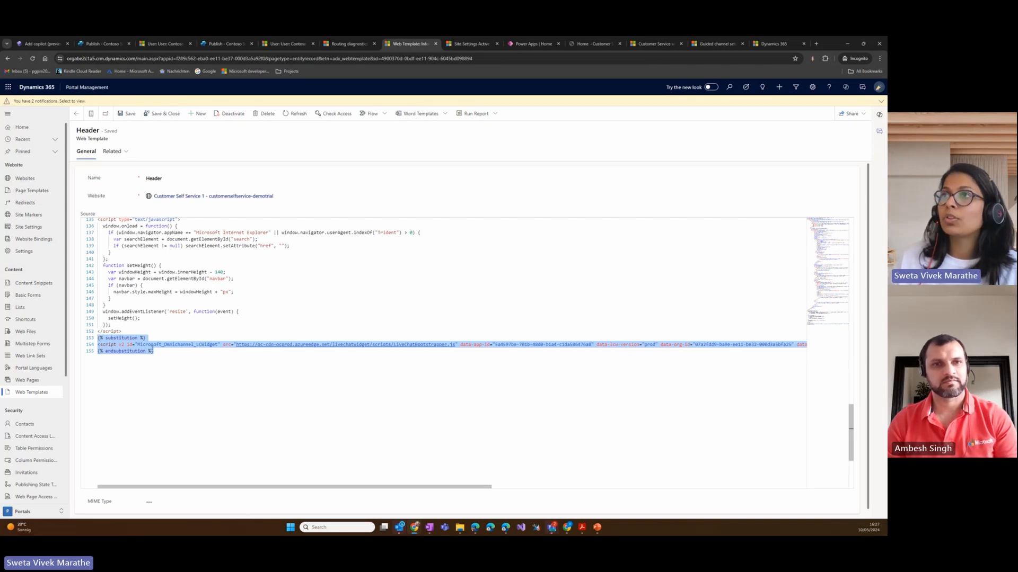
Filter the site settings by "*copilot*" and review the SiteCopilot/EnableOmniChannelWidget setting of the Customer Self Service 1 website
{"action": "left_click", "coordinate": [29, 226]}
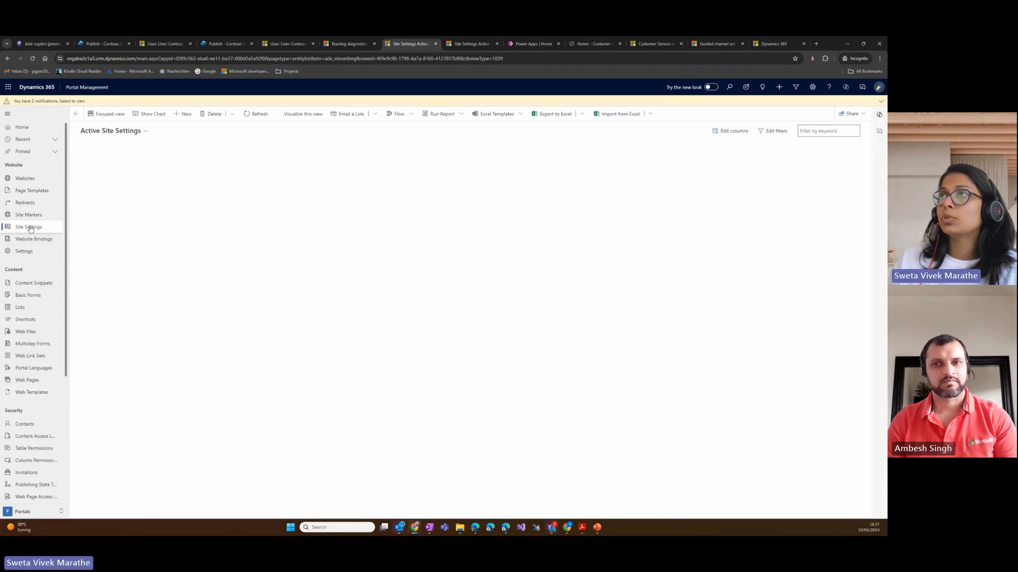
{"action": "left_click", "coordinate": [834, 132]}
{"action": "type", "text": "*copilot*"}
{"action": "key", "text": "Return"}
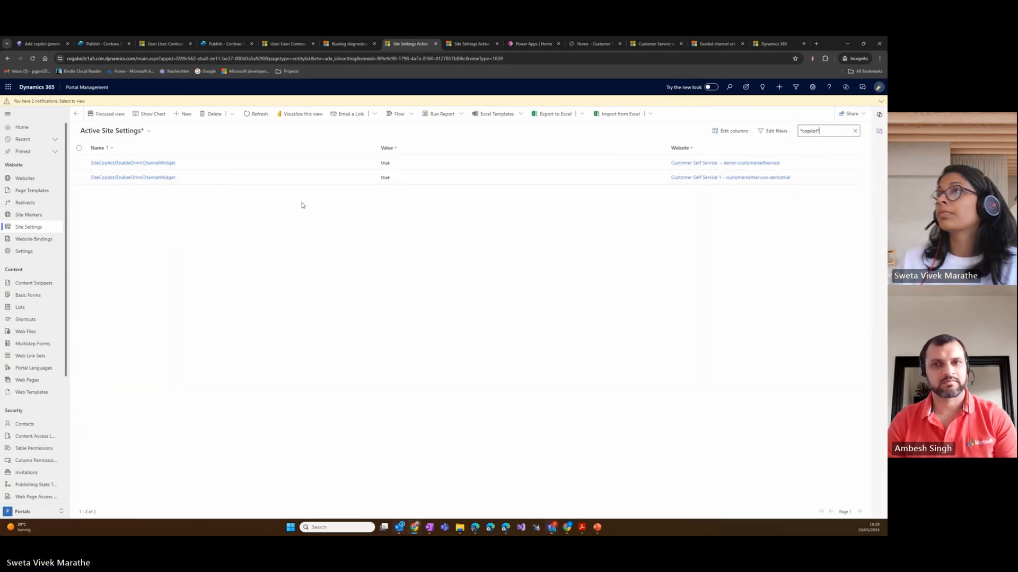
{"action": "left_click", "coordinate": [157, 178]}
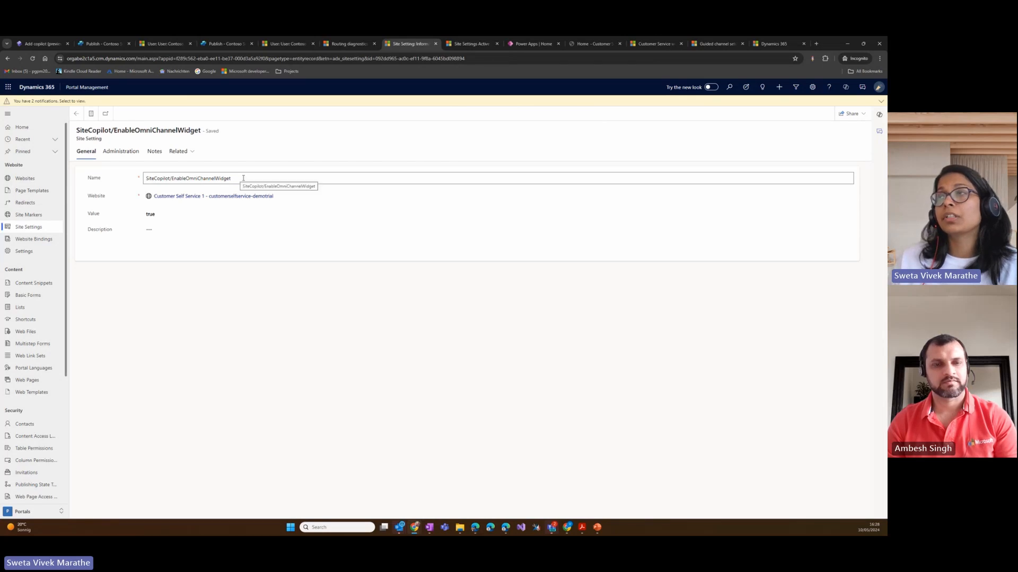
{"action": "left_click_drag", "start_coordinate": [237, 178], "coordinate": [138, 185]}
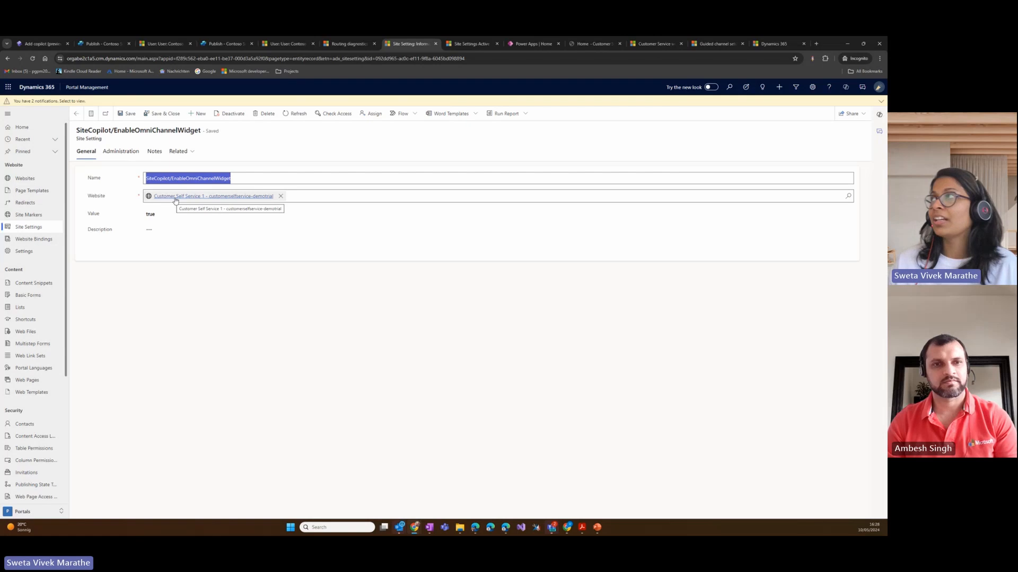
Switch to the Contoso Customer Self-Service site, open its chat widget and close the previous disconnected conversation
{"action": "left_click", "coordinate": [594, 45]}
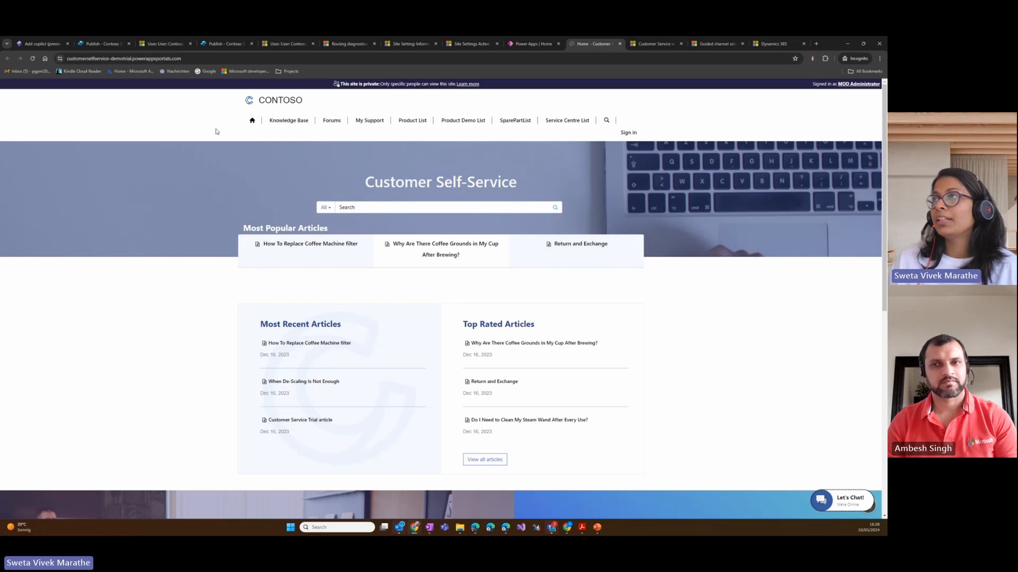
{"action": "left_click", "coordinate": [830, 505]}
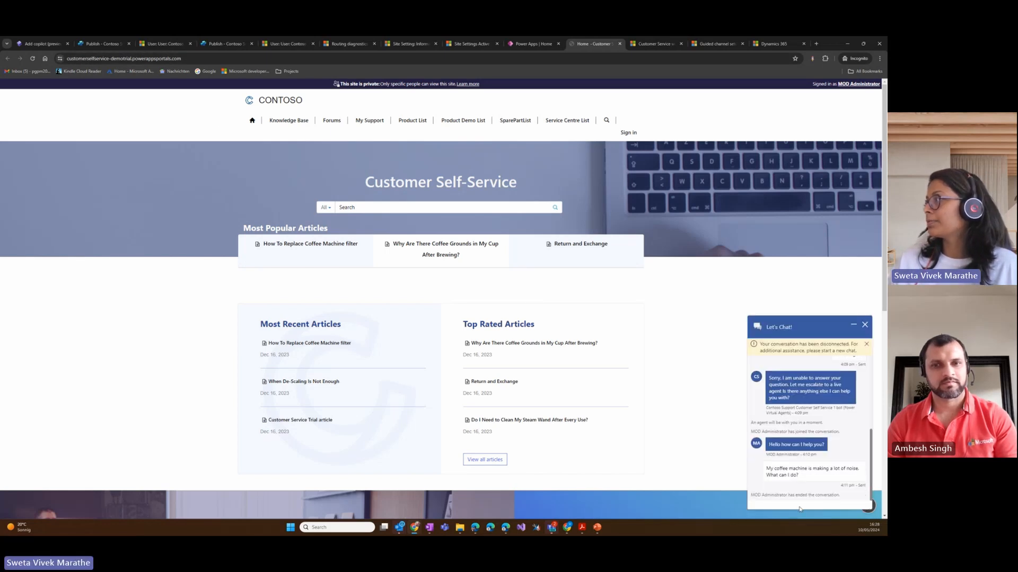
{"action": "left_click", "coordinate": [866, 344]}
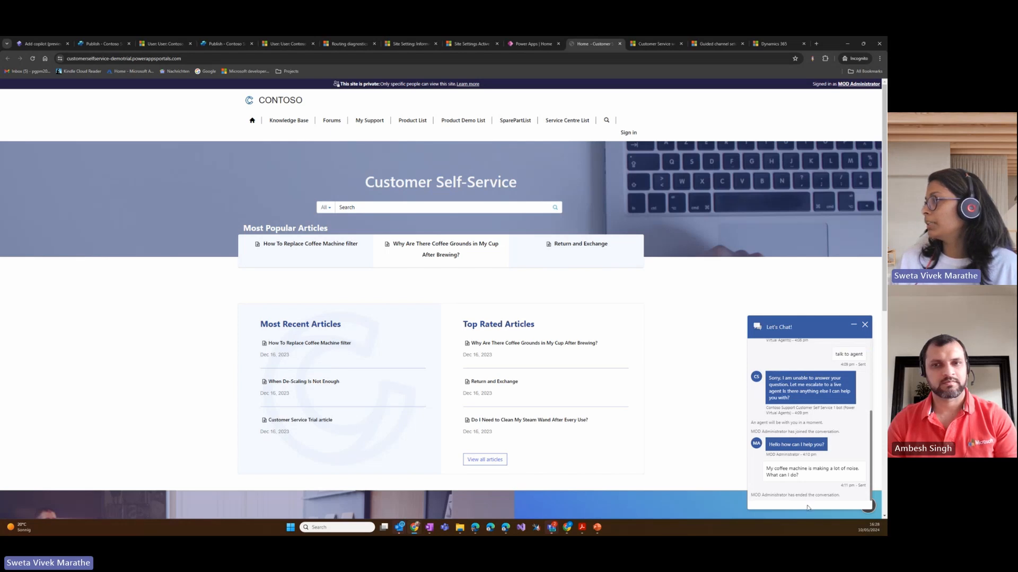
{"action": "left_click", "coordinate": [864, 324]}
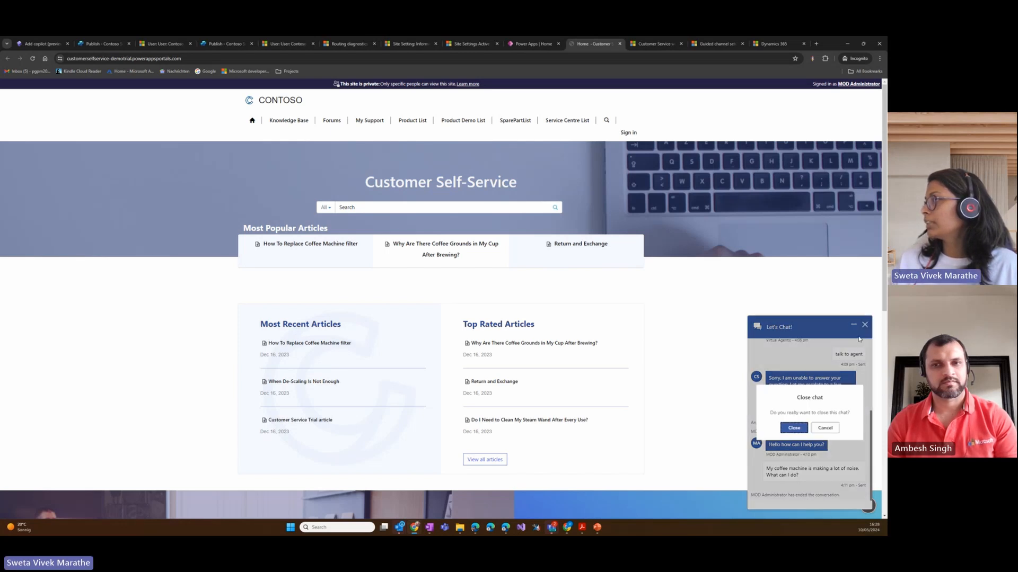
{"action": "left_click", "coordinate": [806, 427]}
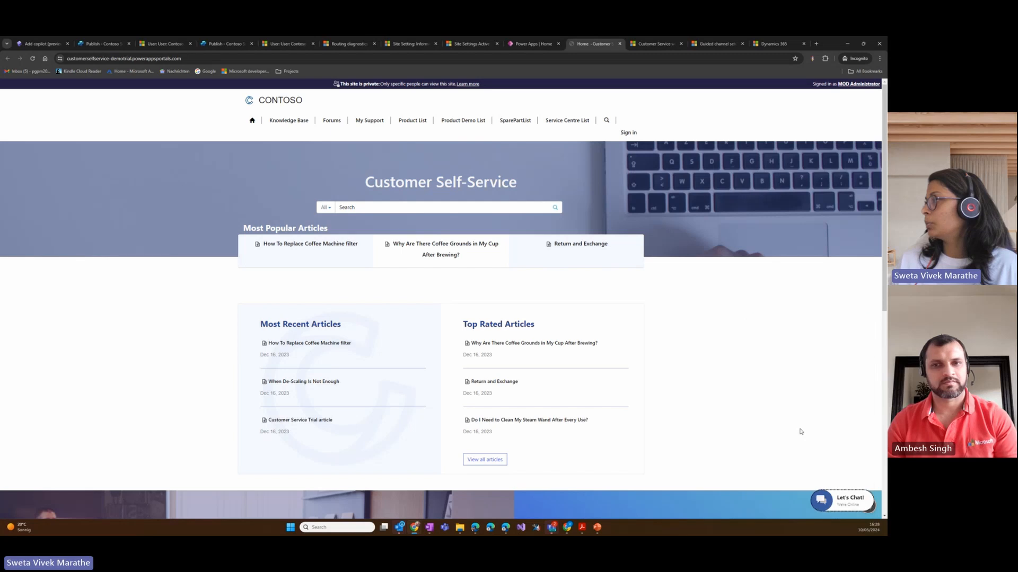
Start a new conversation in the site's chat widget and send the message "Hi"
{"action": "left_click", "coordinate": [825, 503]}
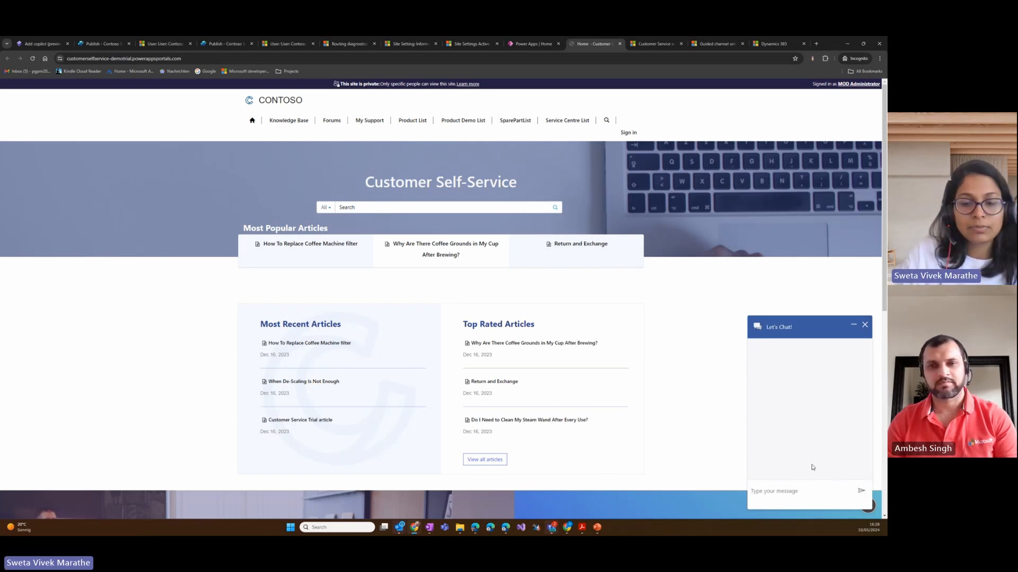
{"action": "type", "text": "Hi"}
{"action": "key", "text": "Return"}
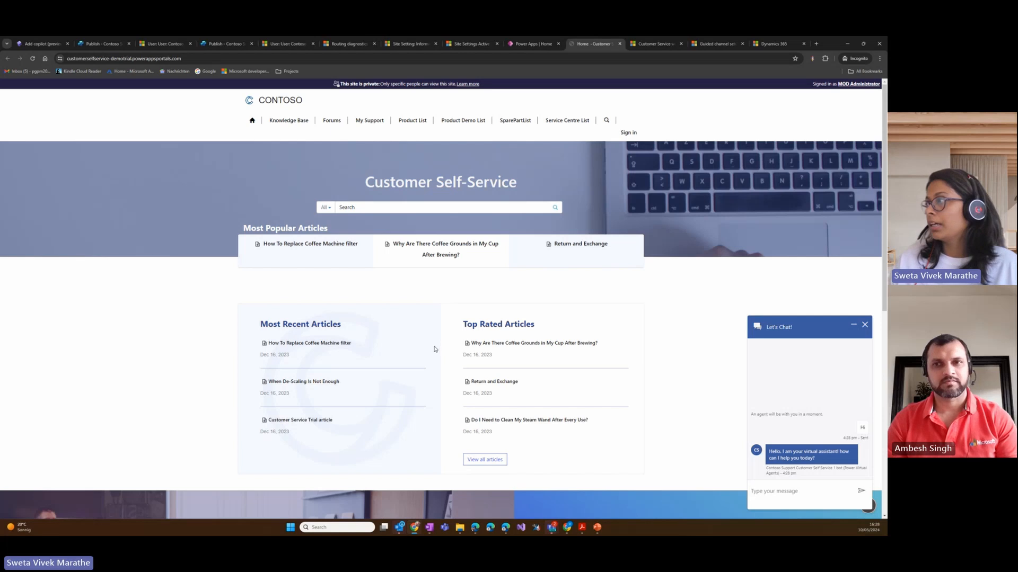
Ask the chat bot "My coffee machine is making a lot of noise, what to do?"
{"action": "left_click", "coordinate": [769, 491]}
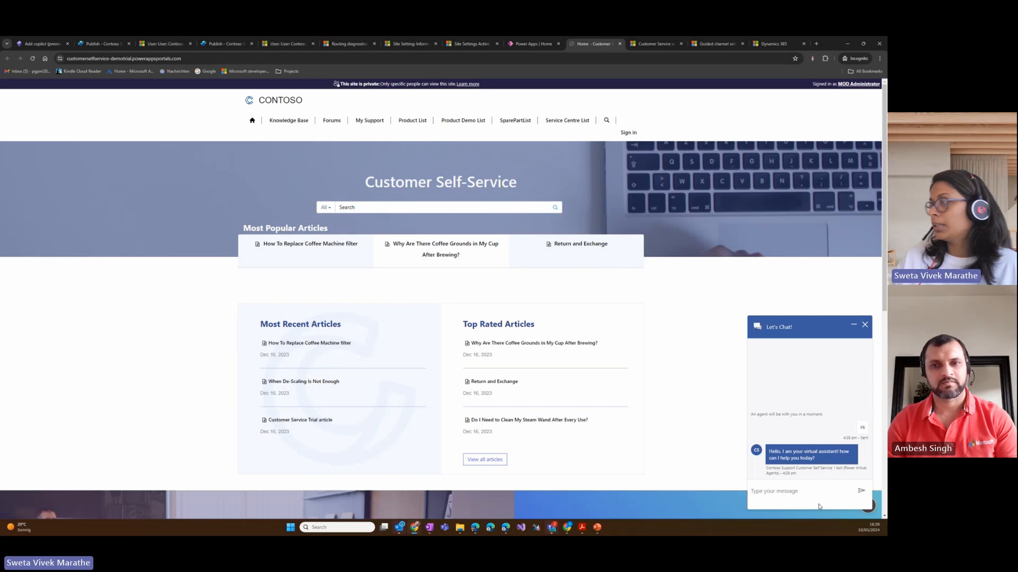
{"action": "type", "text": "My"}
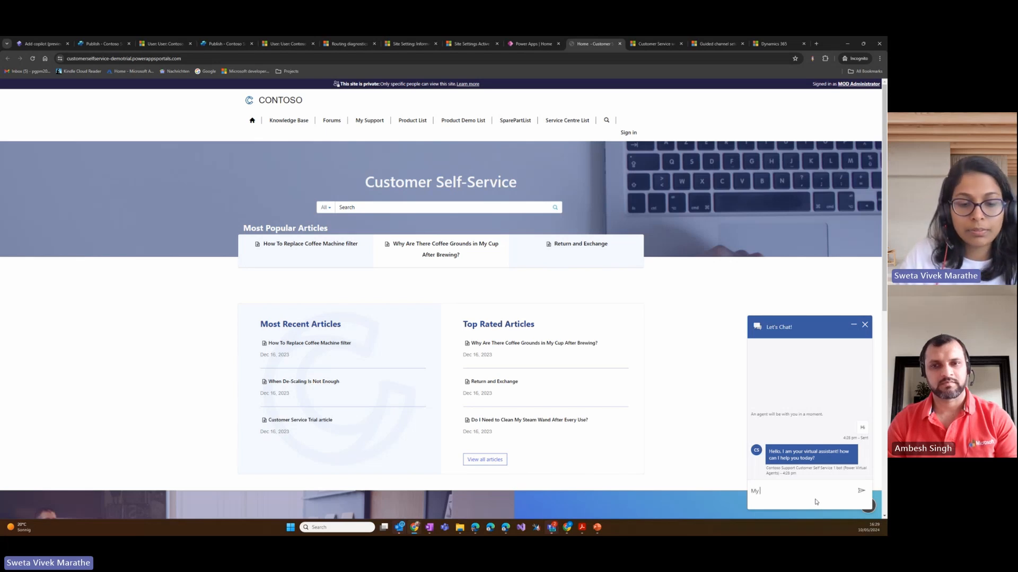
{"action": "type", "text": " coffee mac"}
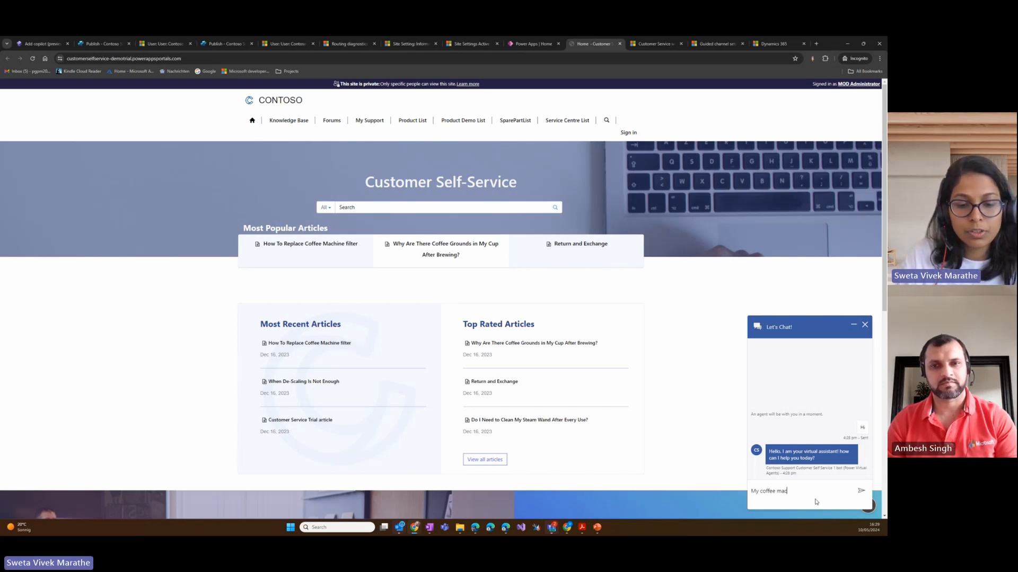
{"action": "type", "text": "hine is makin"}
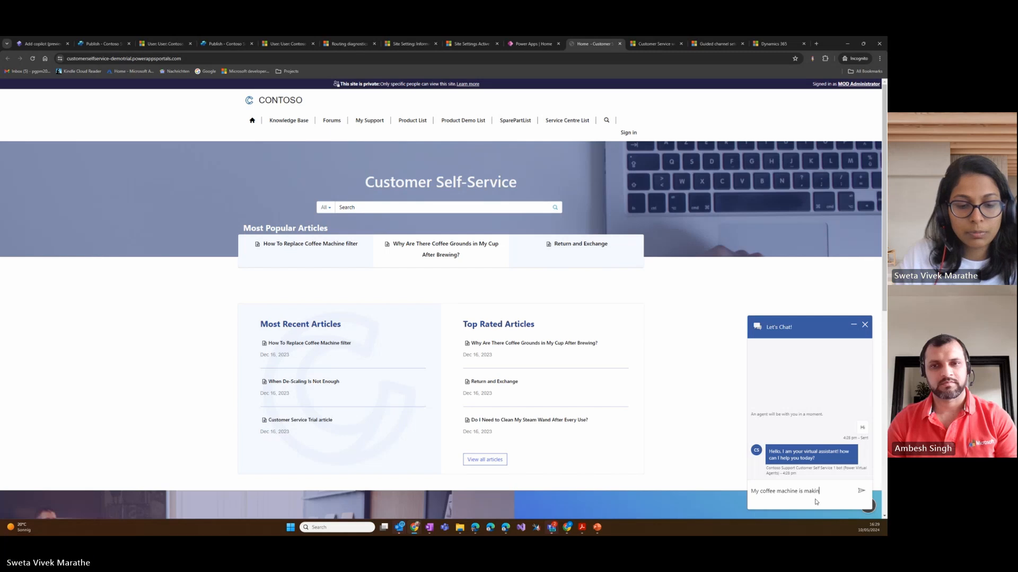
{"action": "type", "text": "g a lot of noise"}
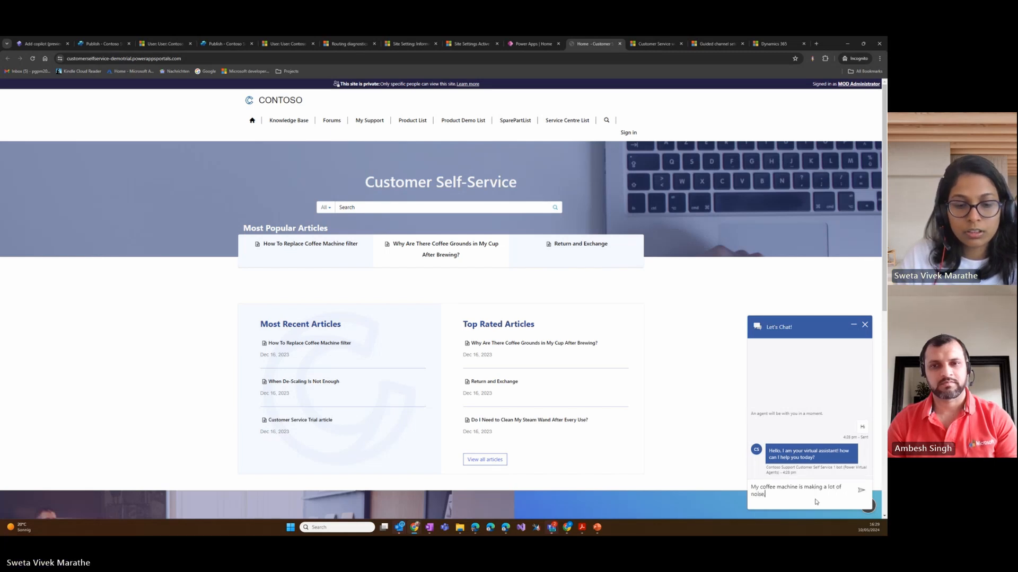
{"action": "type", "text": ", what to do?"}
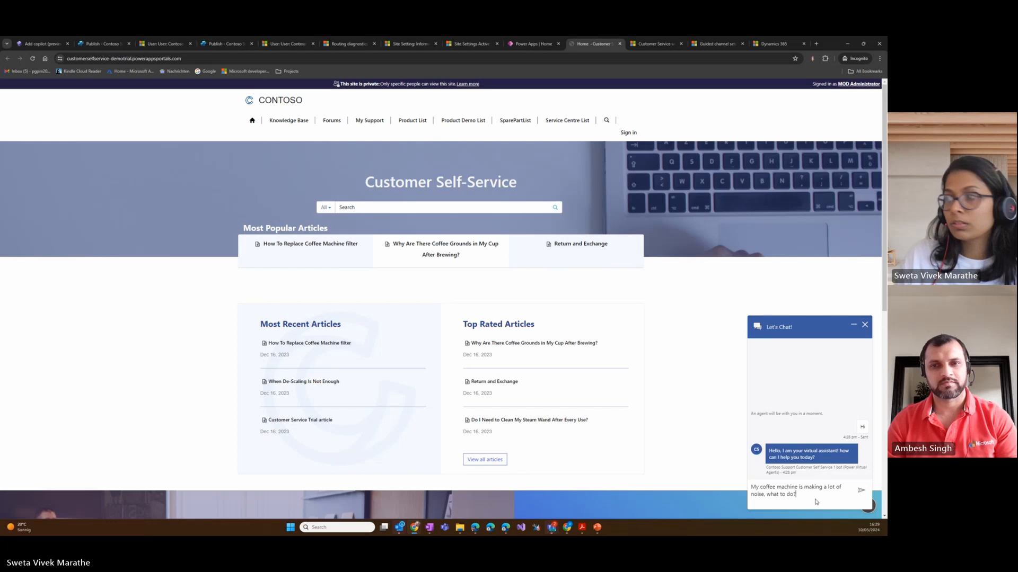
{"action": "key", "text": "Return"}
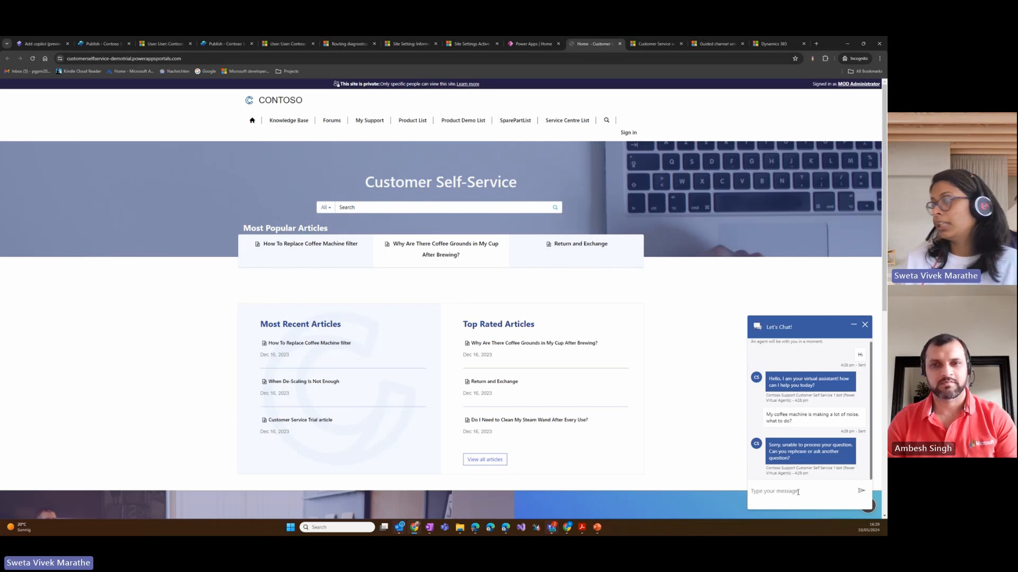
Request live agent escalation by sending "Talk to Agent" in the chat
{"action": "left_click", "coordinate": [797, 493]}
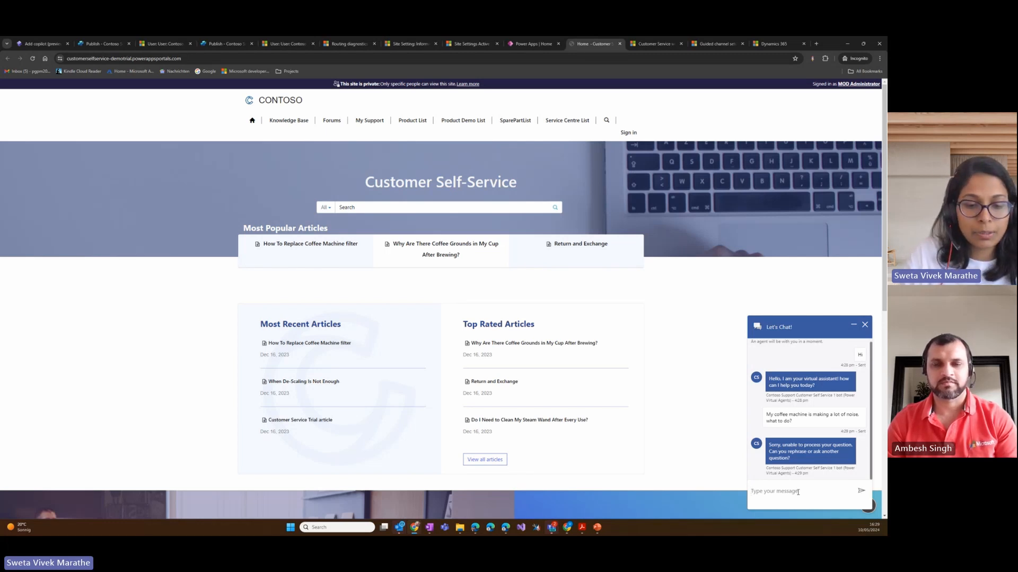
{"action": "type", "text": "Talk to Agent"}
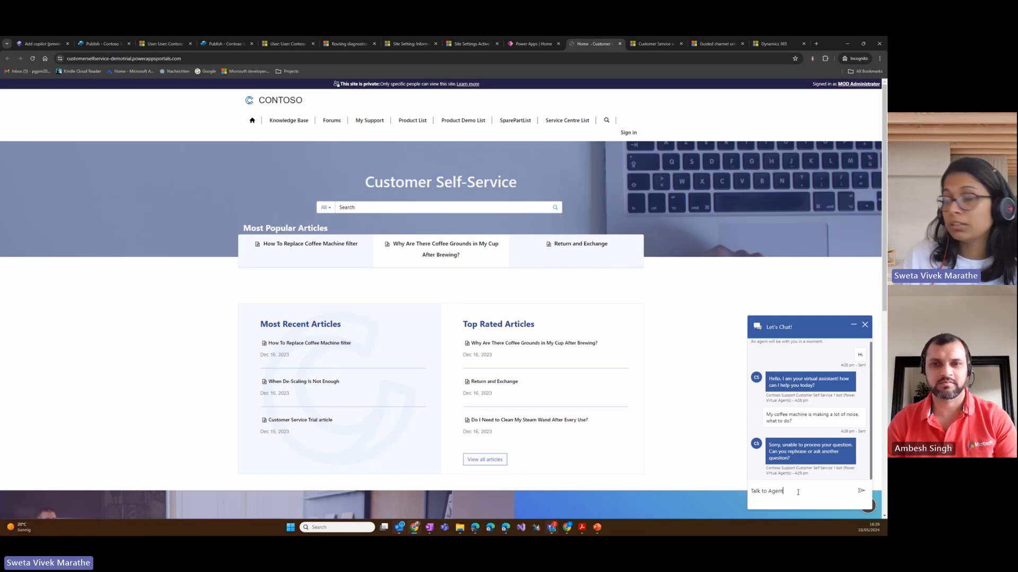
{"action": "key", "text": "Return"}
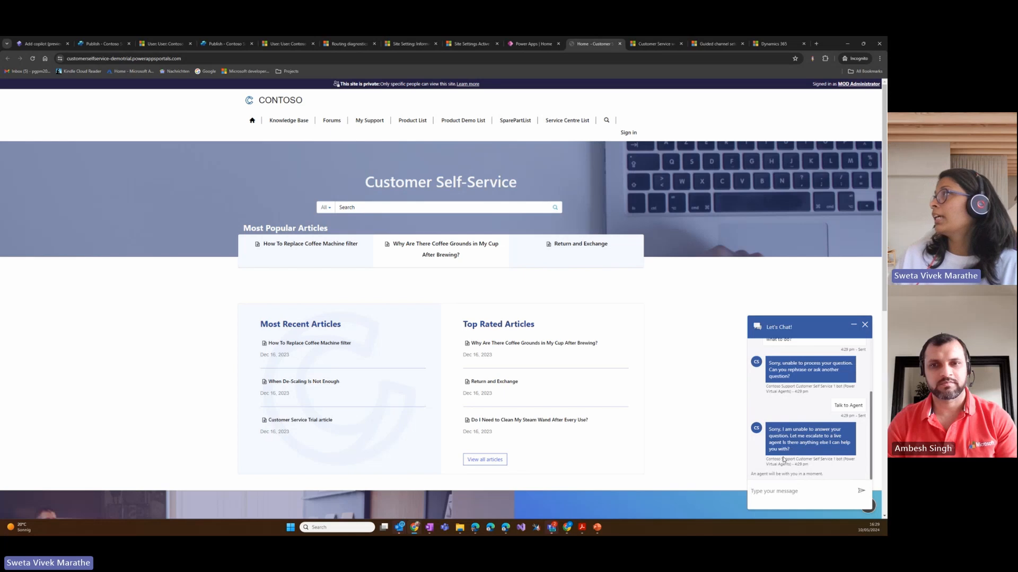
Switch to the Customer Service workspace and set the agent's presence status to Available
{"action": "left_click", "coordinate": [644, 47]}
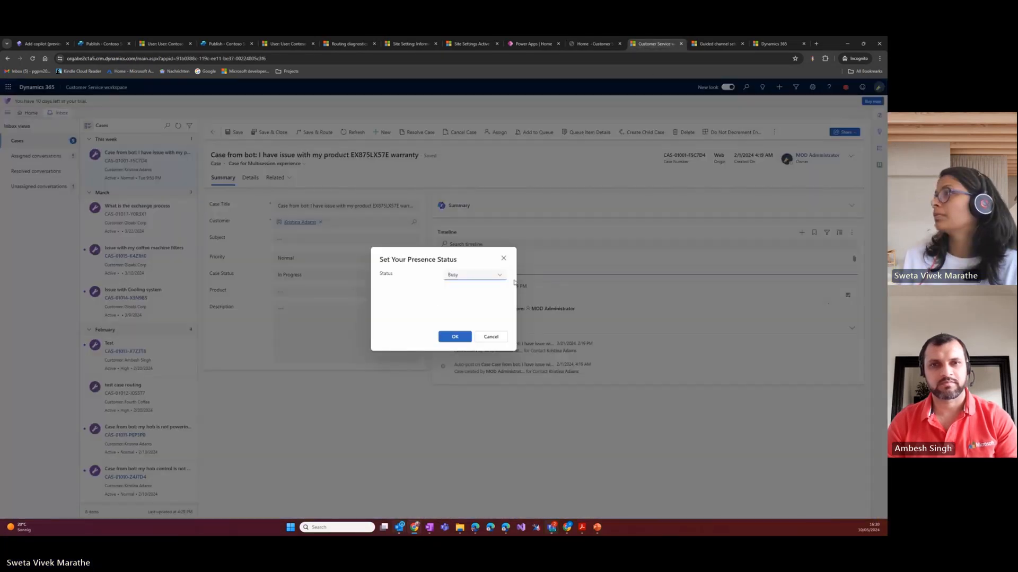
{"action": "left_click", "coordinate": [498, 275]}
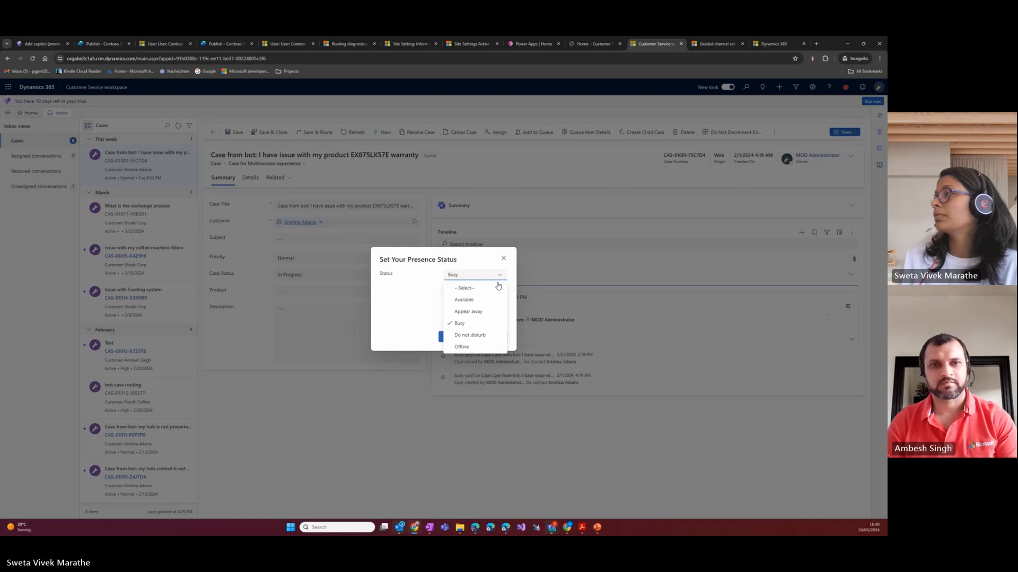
{"action": "left_click", "coordinate": [468, 311]}
{"action": "left_click", "coordinate": [453, 339]}
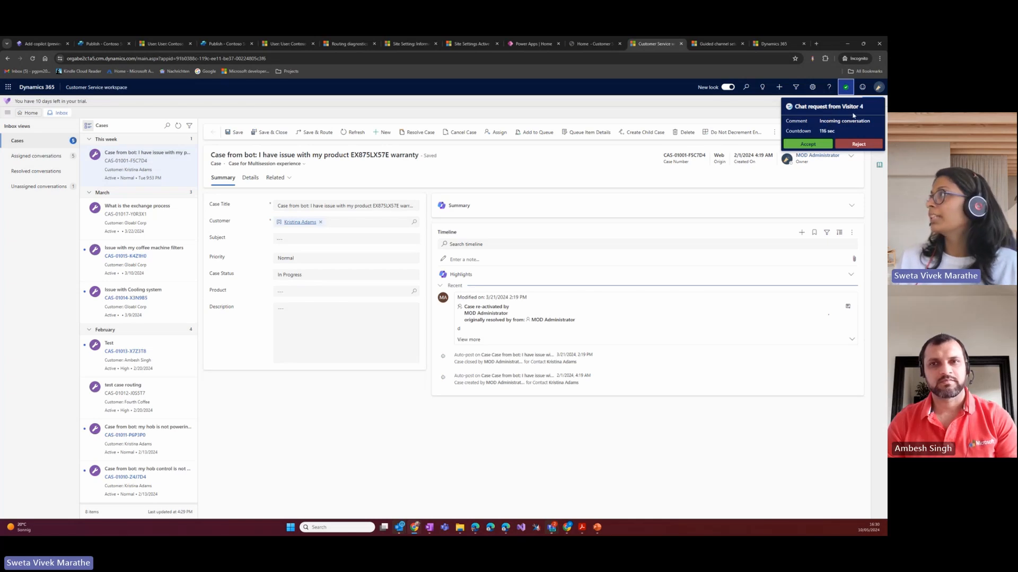
Accept the incoming chat request from Visitor 4 and send the reply "Hello, how can I help you?"
{"action": "left_click", "coordinate": [801, 145]}
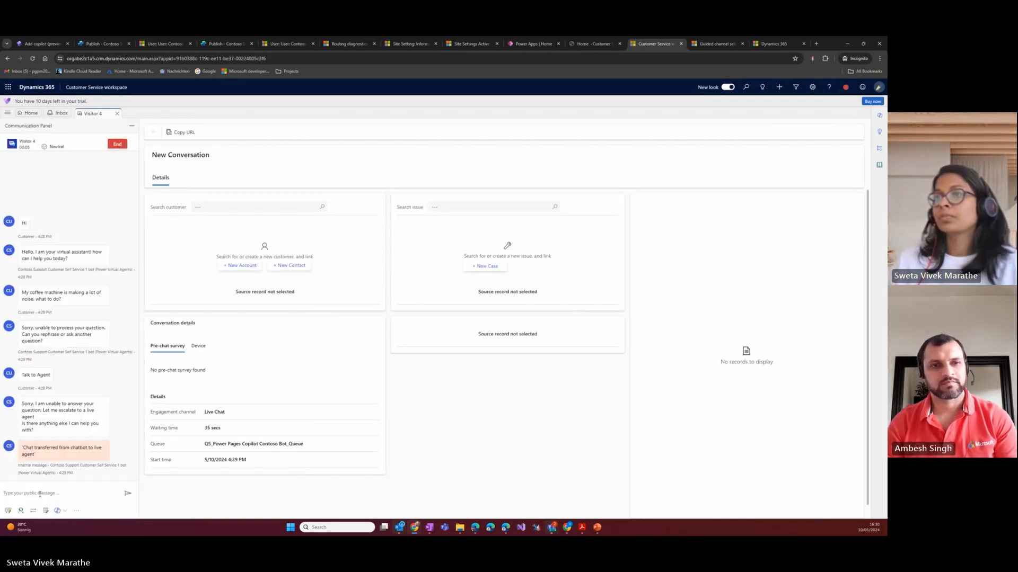
{"action": "type", "text": "Hel"}
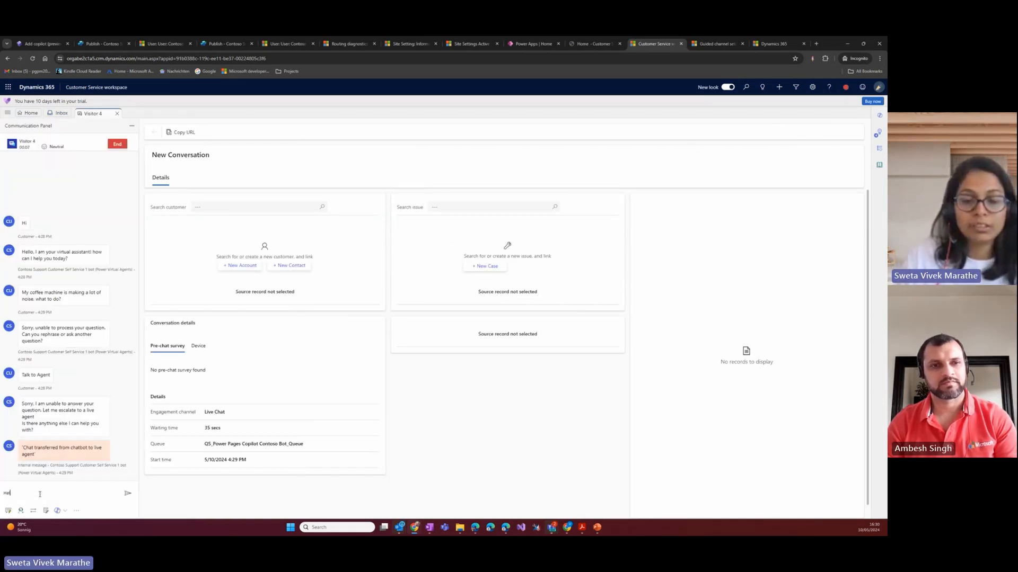
{"action": "type", "text": "lo, how can"}
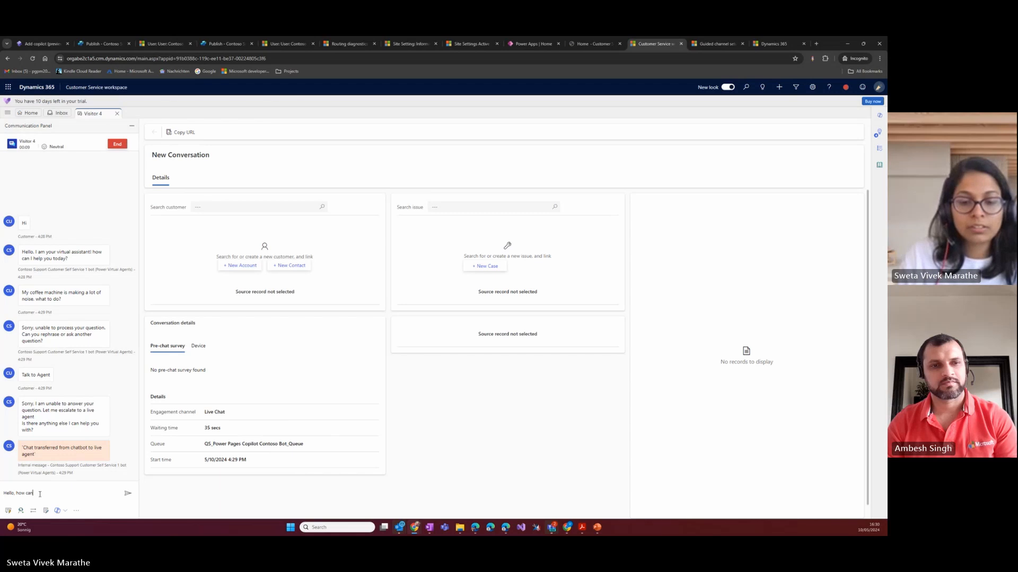
{"action": "type", "text": " I help yo"}
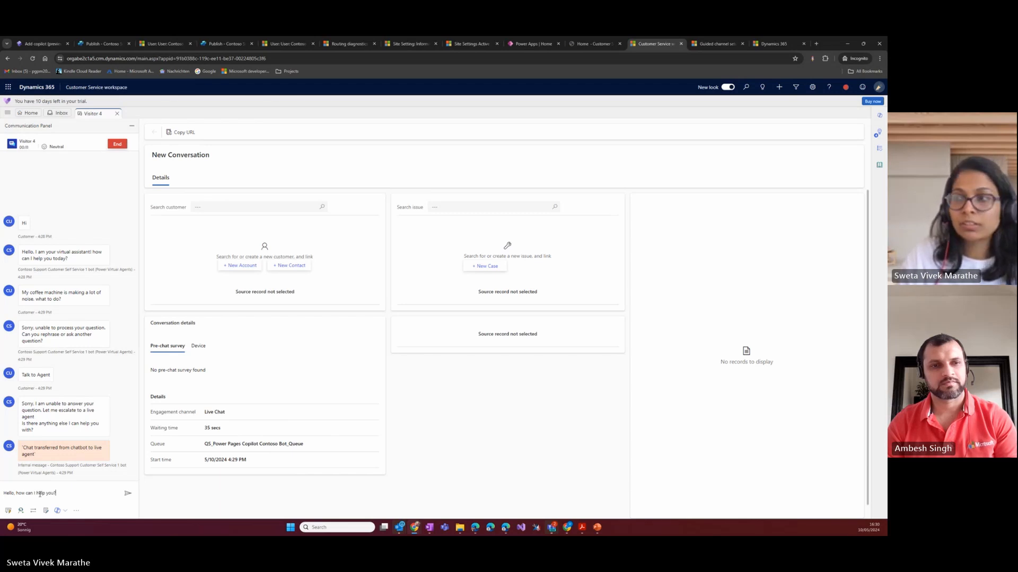
{"action": "type", "text": "u?"}
{"action": "key", "text": "Return"}
Return to the Contoso Customer Self-Service site and send "Please help me with my query above" to the agent in the chat widget
{"action": "key", "text": "ctrl+shift+Tab"}
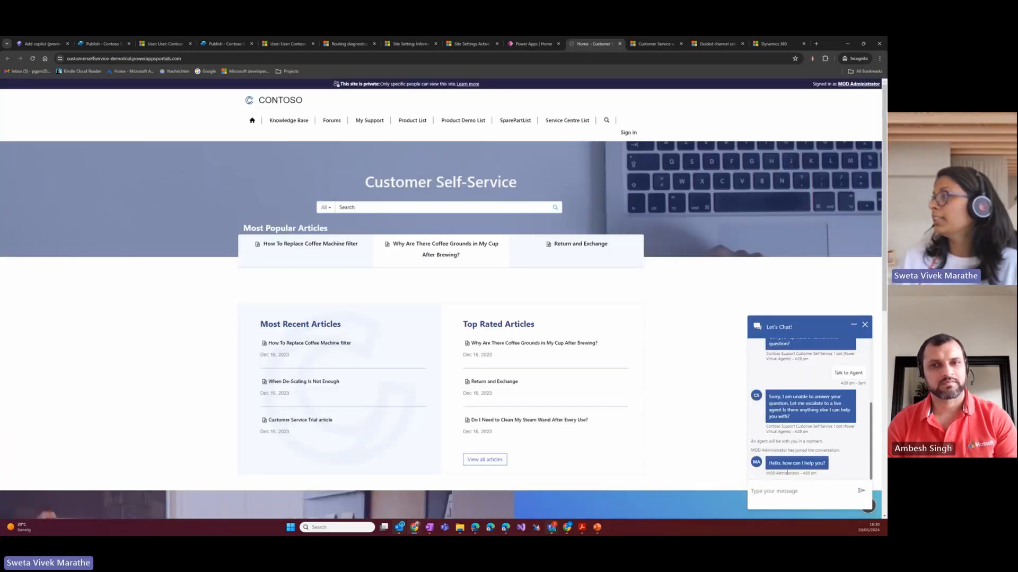
{"action": "left_click", "coordinate": [761, 402]}
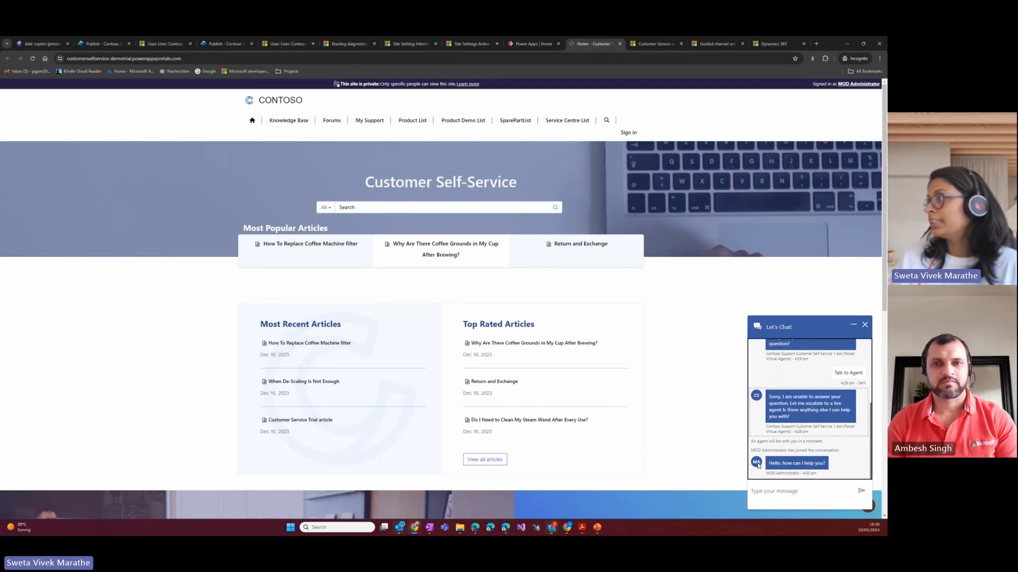
{"action": "left_click", "coordinate": [780, 491]}
{"action": "type", "text": "Please help me with my query above"}
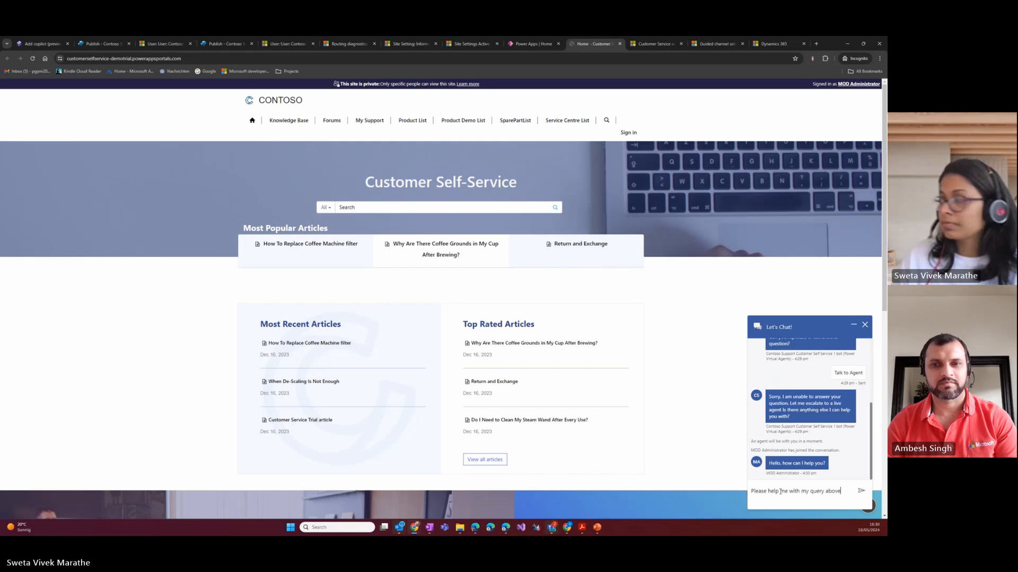
{"action": "key", "text": "Return"}
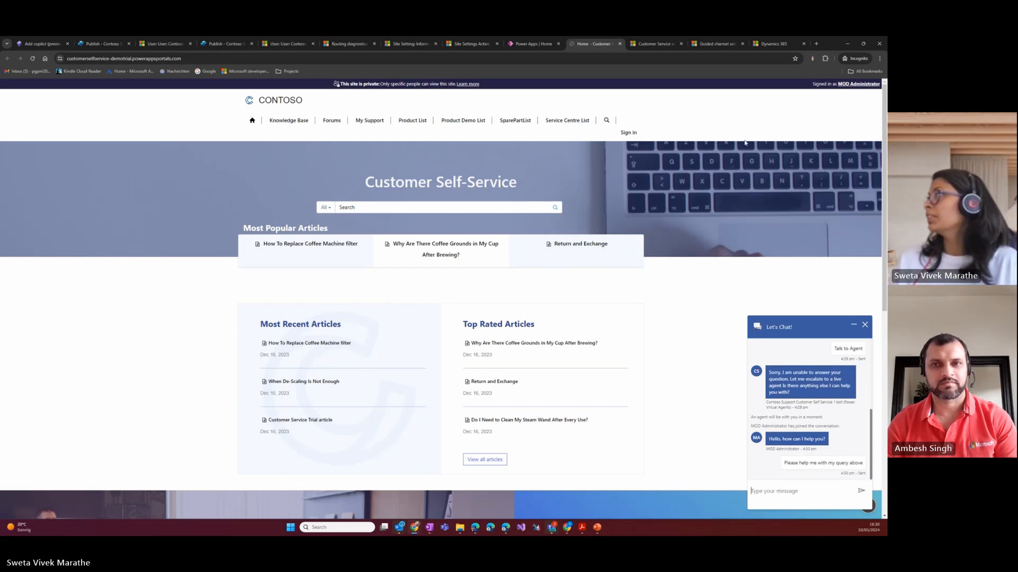
Check the Visitor 4 conversation in the Customer Service workspace, and go back to the message field in the site's chat widget
{"action": "left_click", "coordinate": [649, 45]}
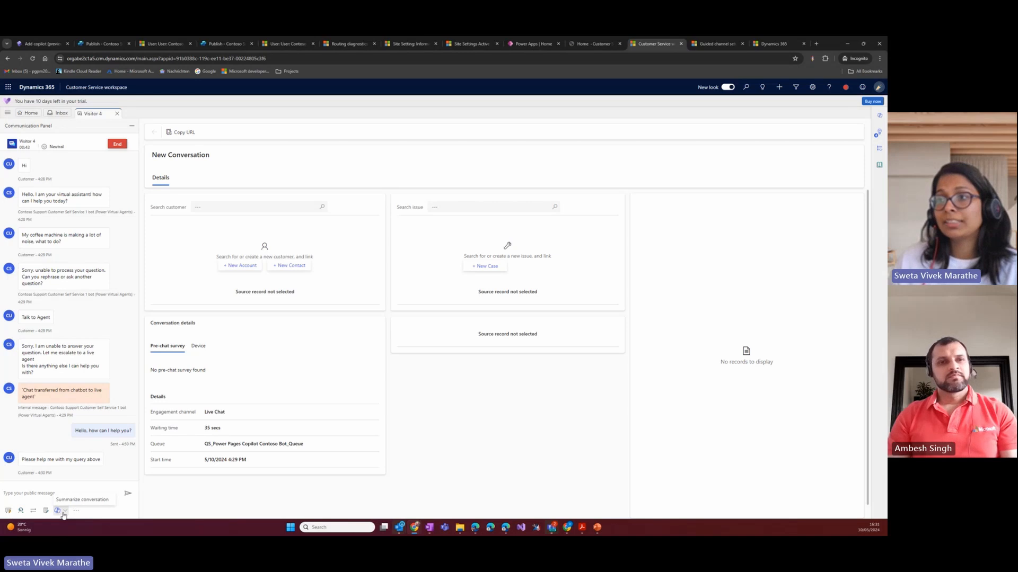
{"action": "left_click", "coordinate": [40, 493]}
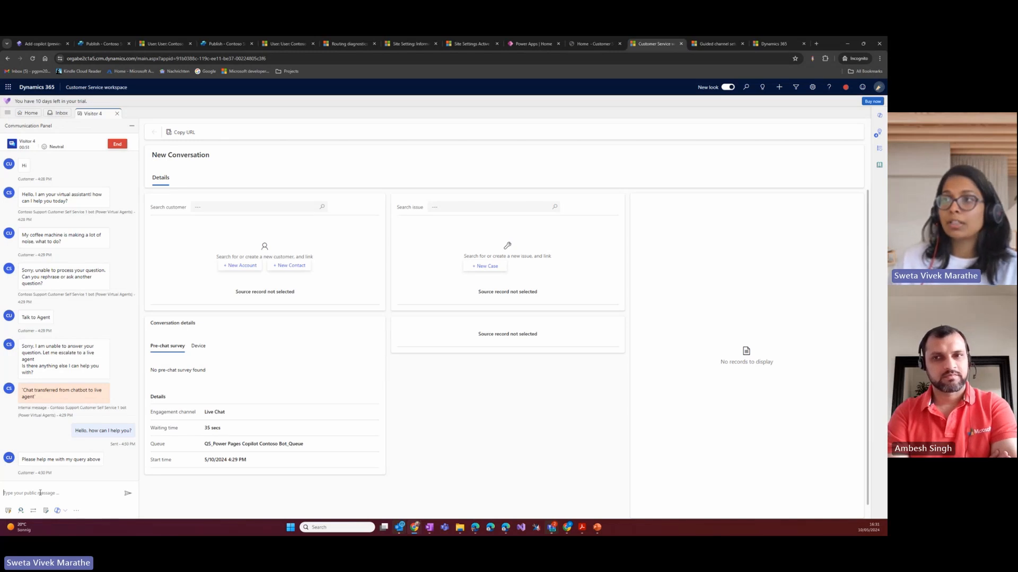
{"action": "left_click", "coordinate": [597, 47]}
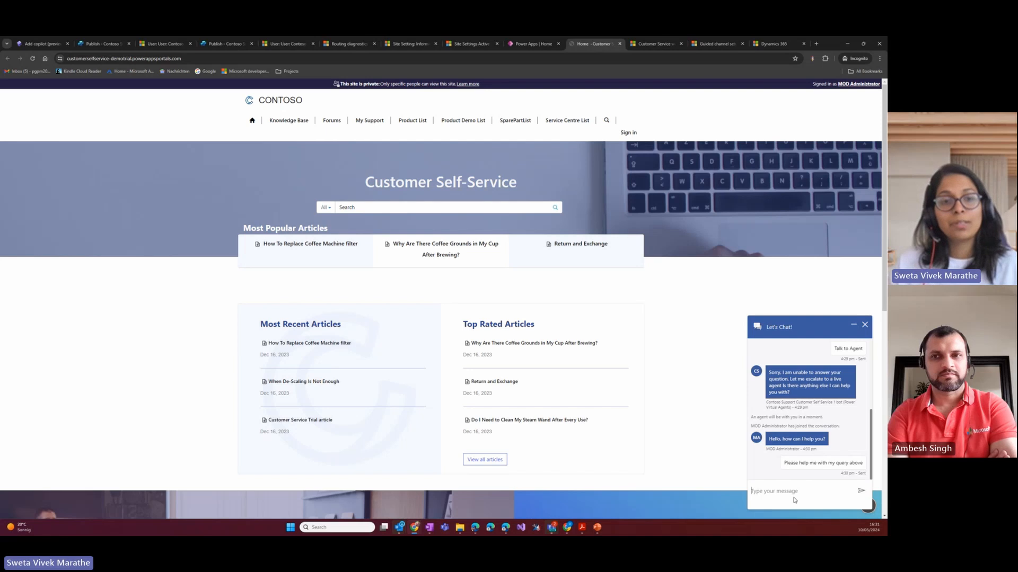
{"action": "left_click", "coordinate": [795, 501]}
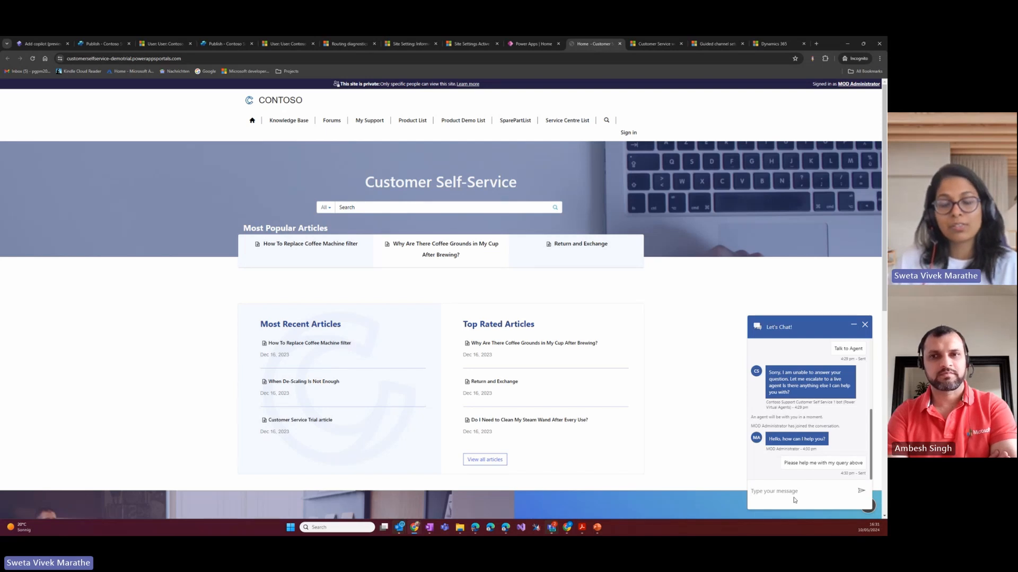